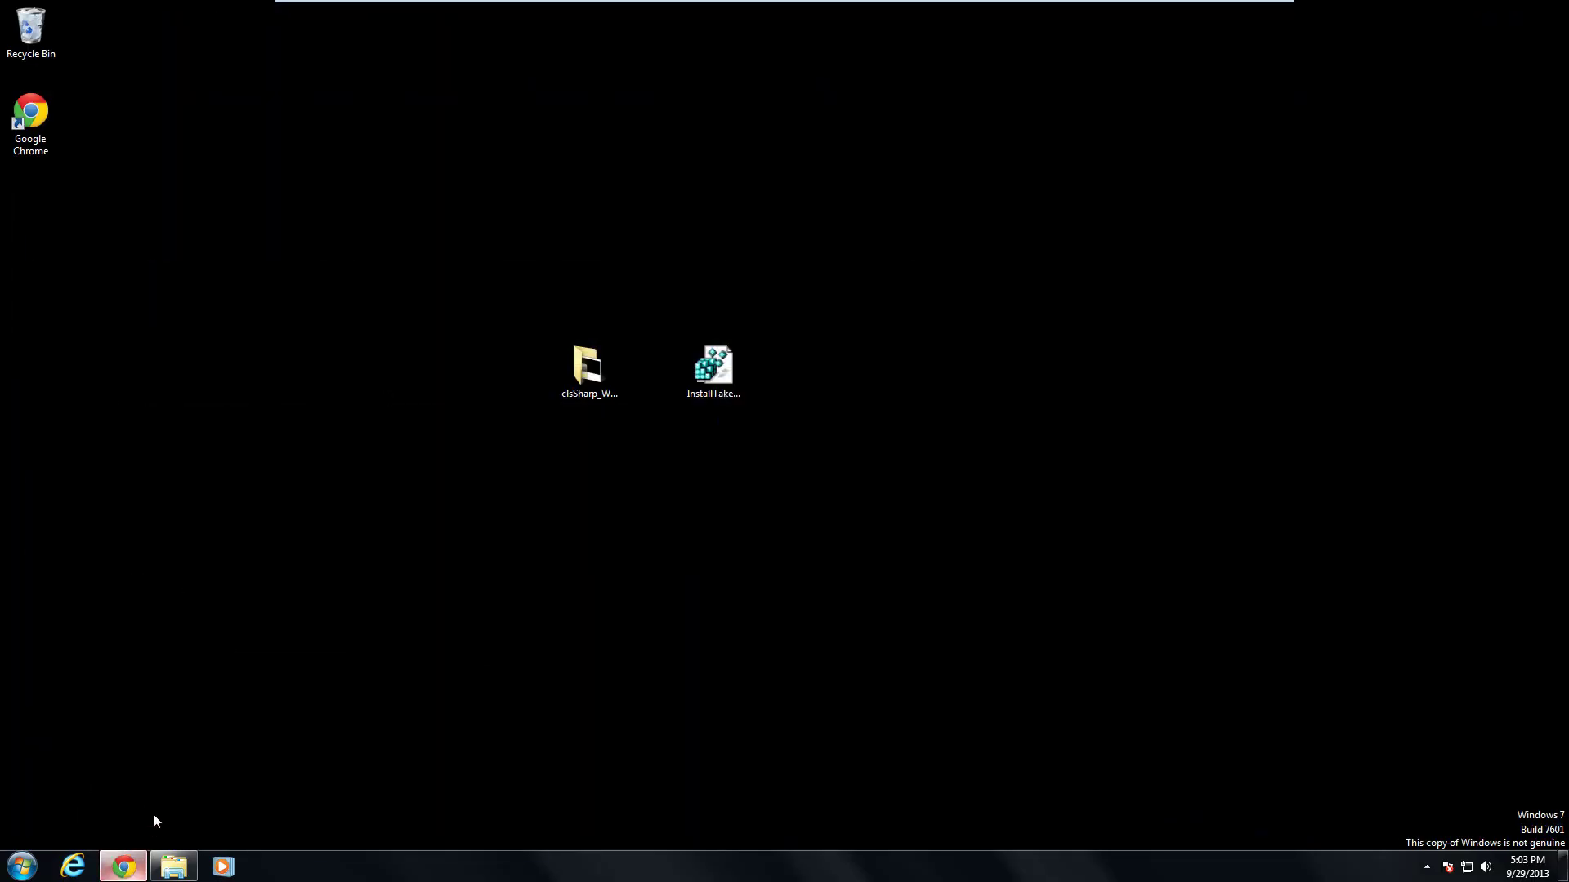
- Switch back to Chrome showing the Clearscreen Sharp for Windows7 deviantART page
{"action": "key", "text": "alt+Tab"}
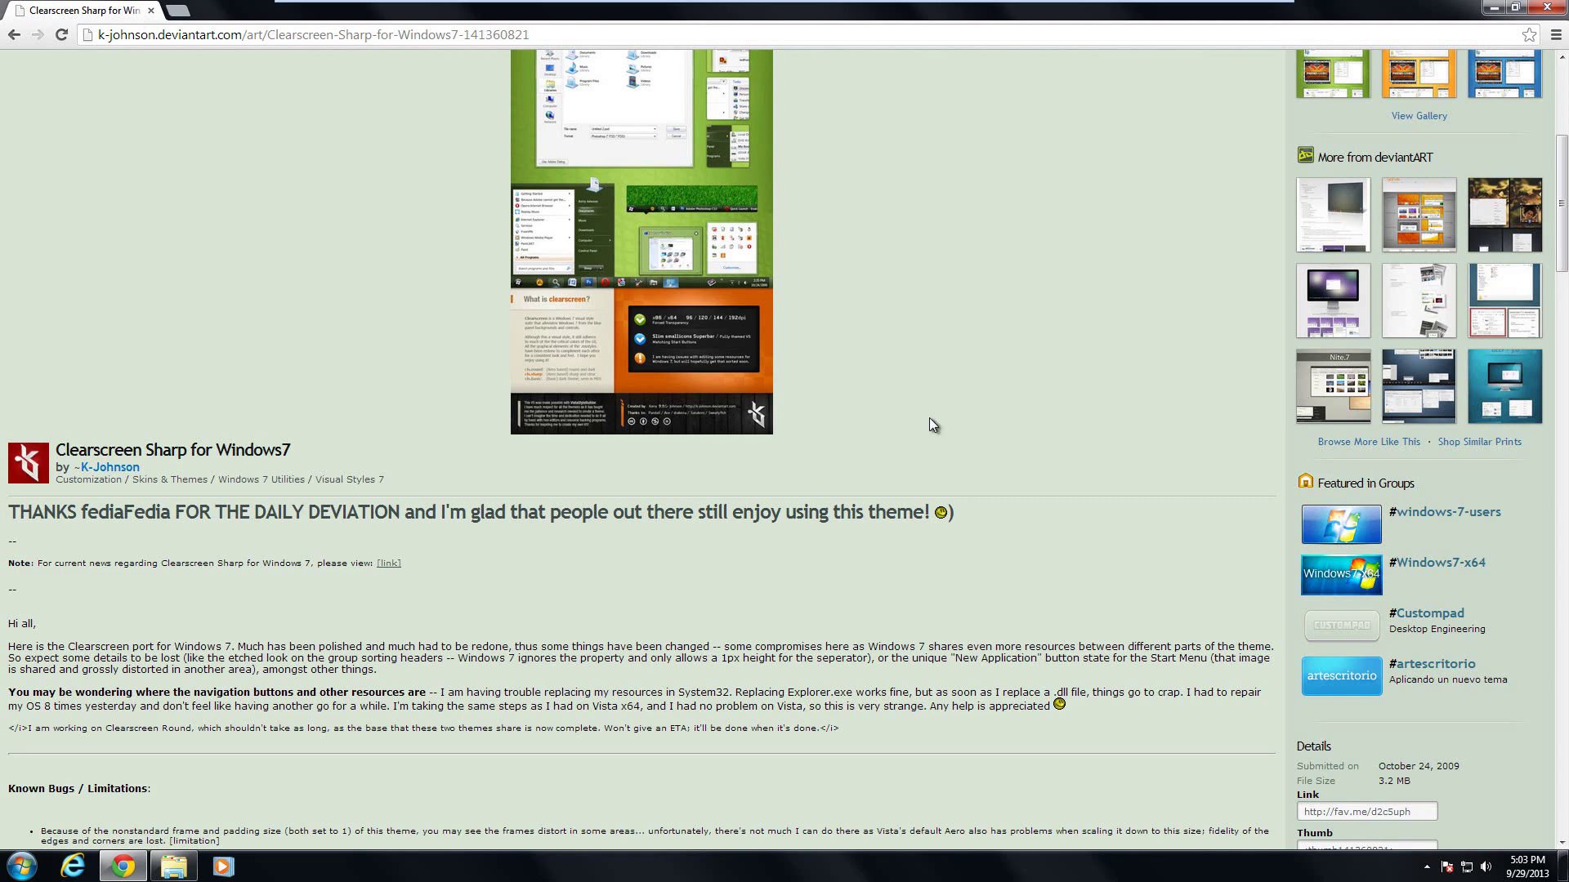
- Scroll up to the theme's Download box, then back down to its description
{"action": "scroll", "coordinate": [1029, 406], "scroll_direction": "up", "scroll_amount": 5}
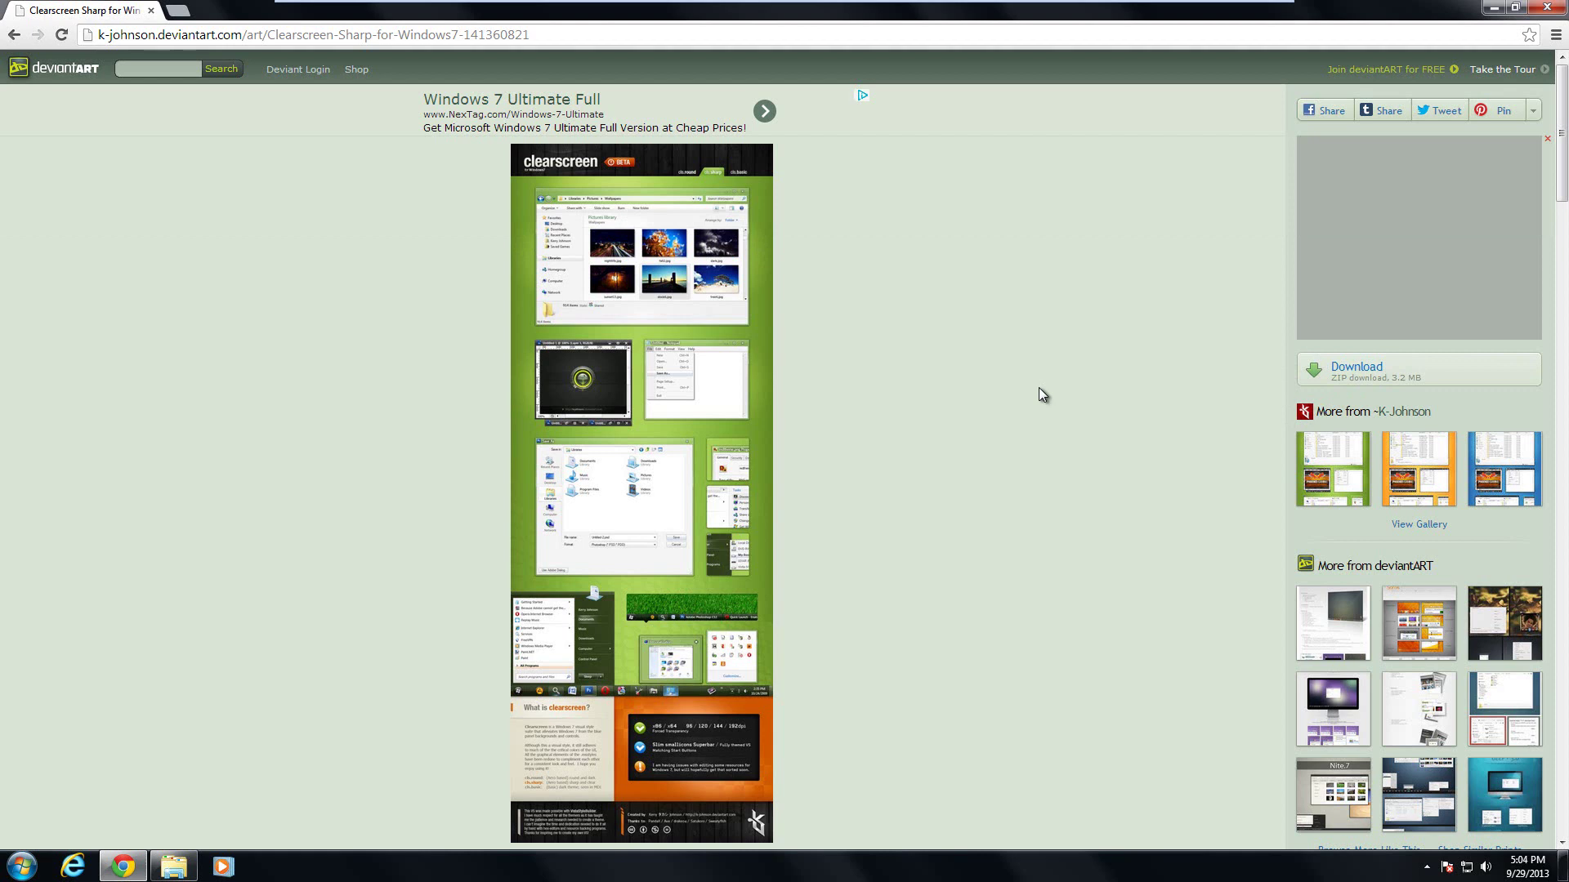
{"action": "scroll", "coordinate": [1038, 387], "scroll_direction": "down", "scroll_amount": 11}
- Minimize Chrome, view the clsSharp_Win7_v3.2 folder's contents, then minimize that folder window
{"action": "left_click", "coordinate": [1494, 10]}
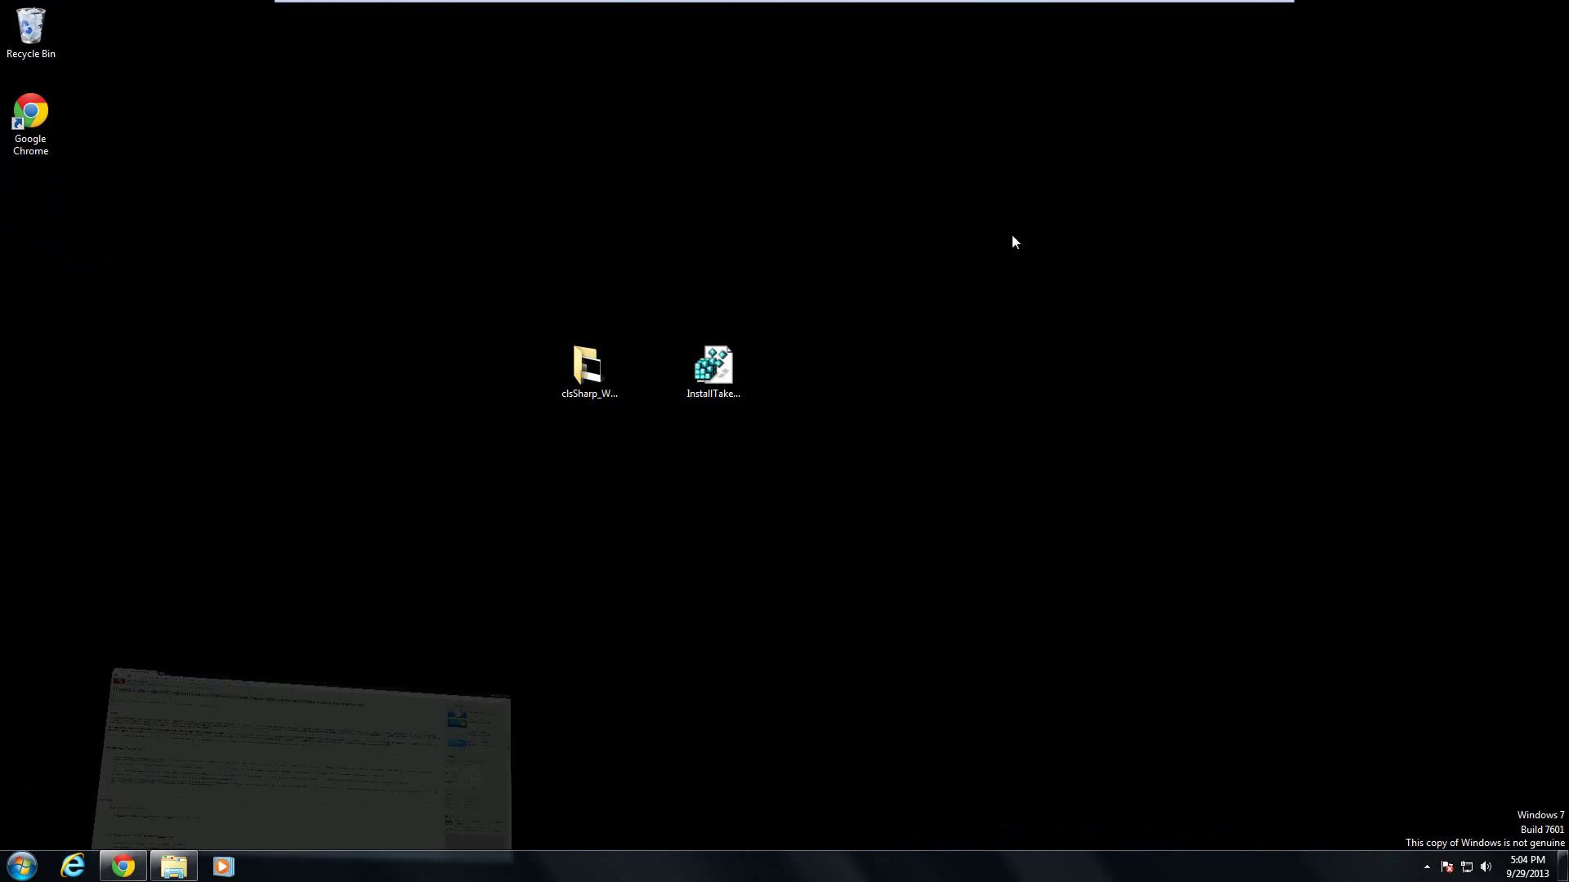
{"action": "double_click", "coordinate": [564, 372]}
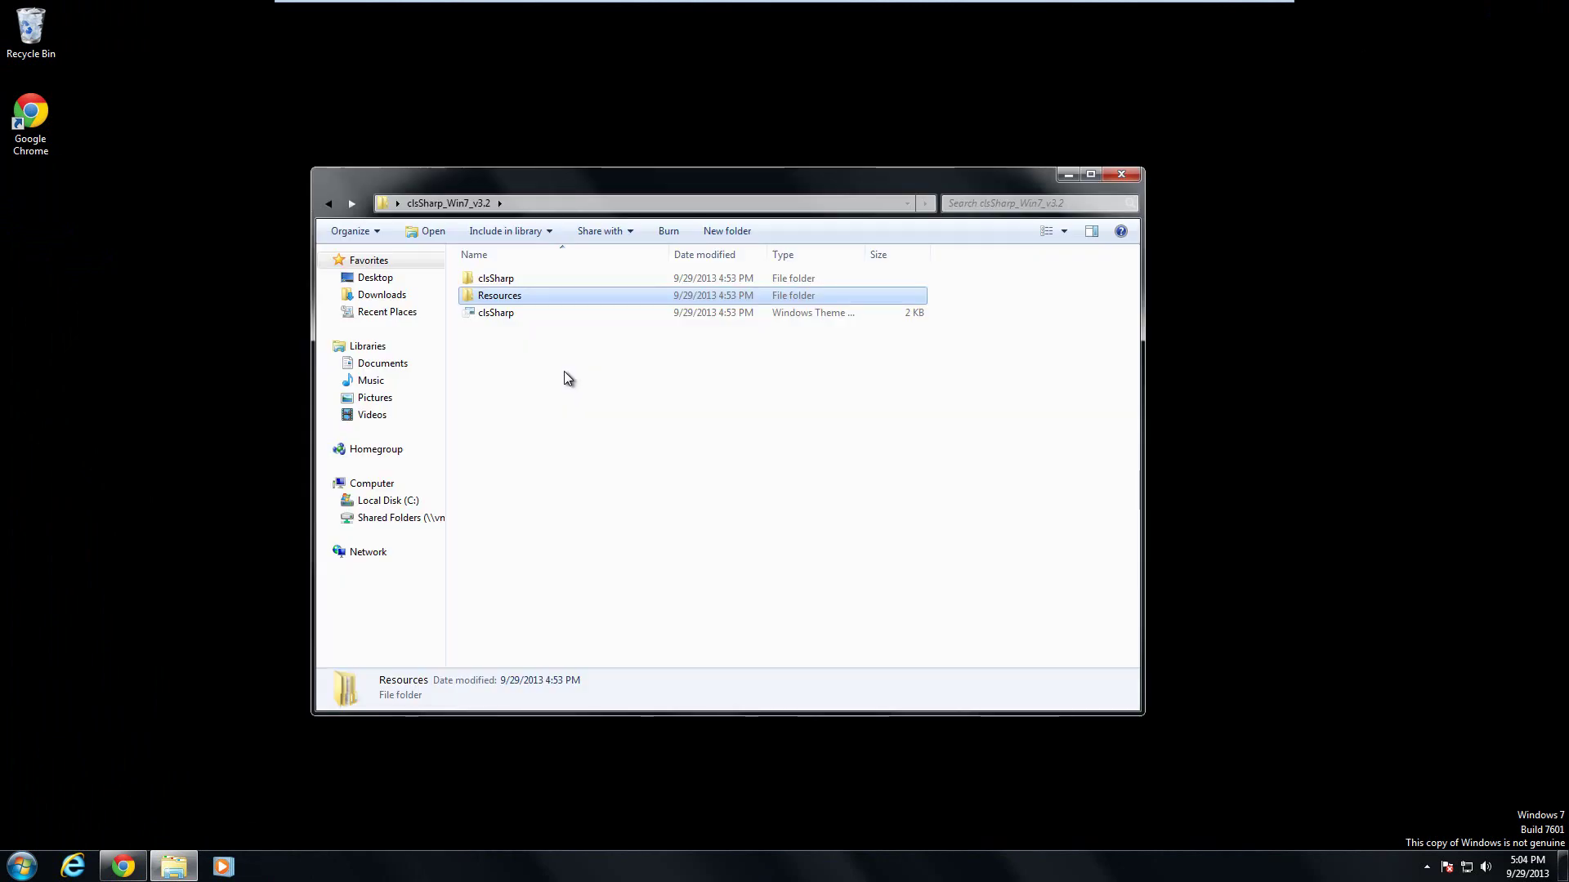
{"action": "left_click", "coordinate": [1064, 175]}
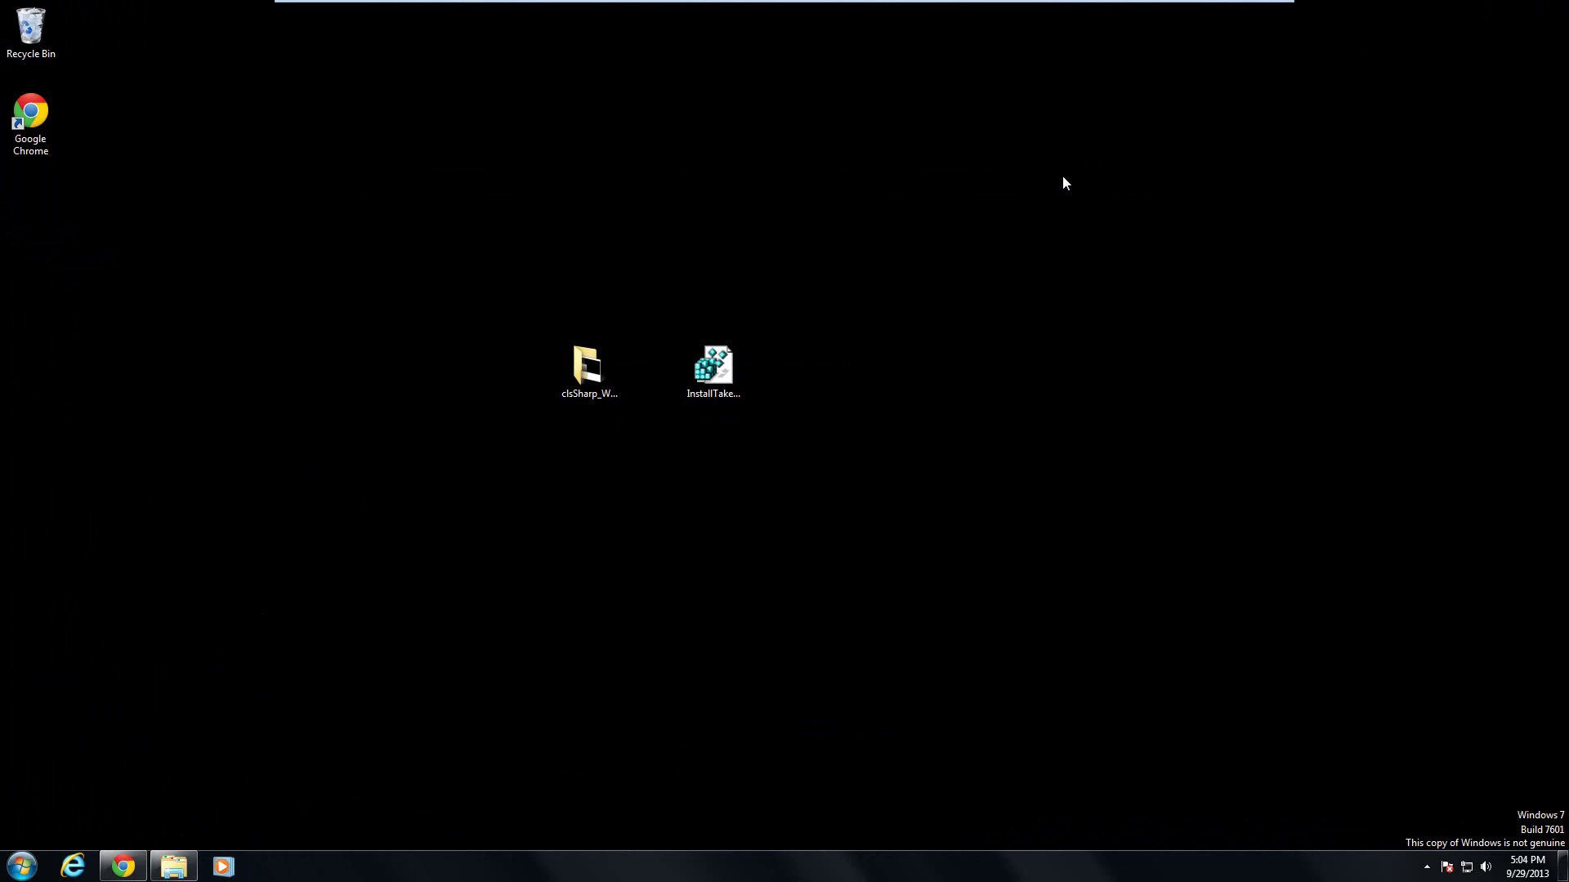
- Merge InstallTakeOwnership.reg into the registry, approving the security, UAC and confirmation prompts
{"action": "left_click", "coordinate": [706, 367]}
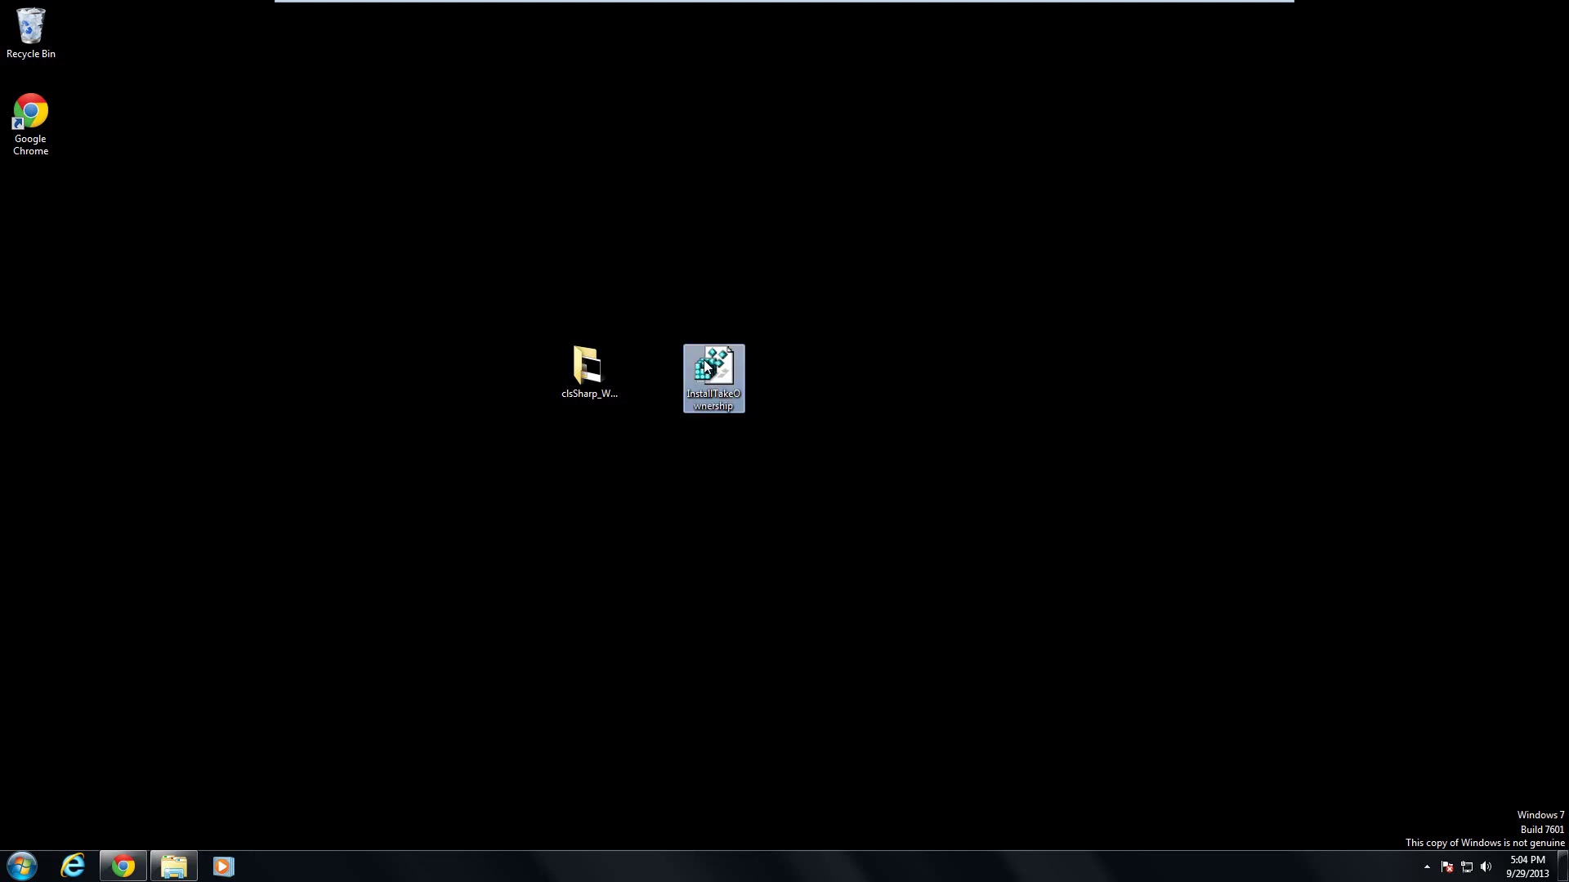
{"action": "double_click", "coordinate": [706, 367]}
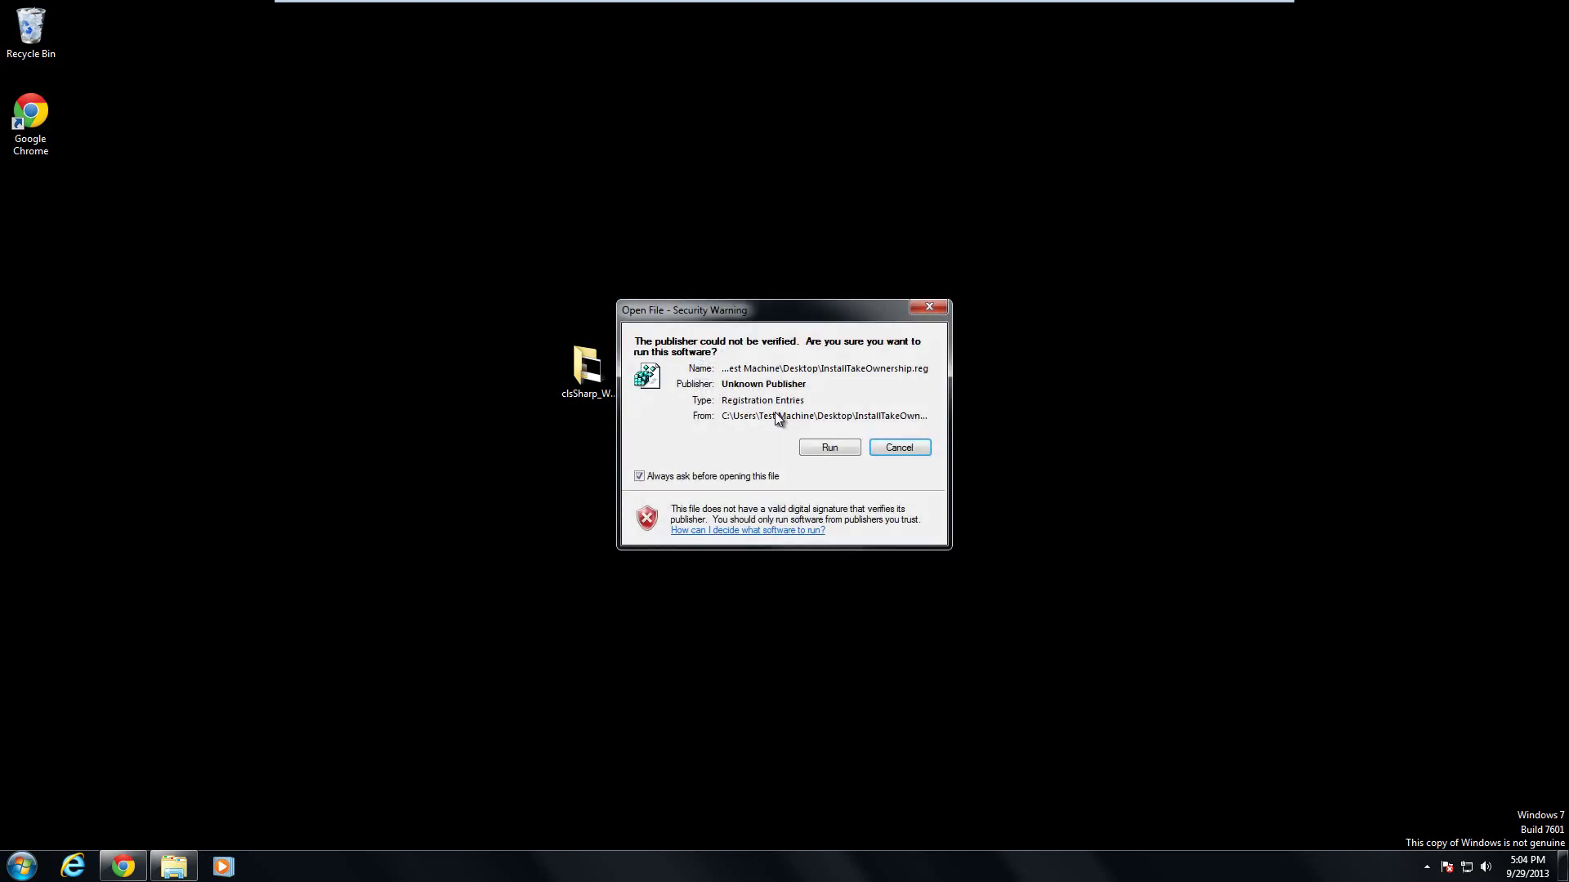
{"action": "left_click", "coordinate": [820, 449]}
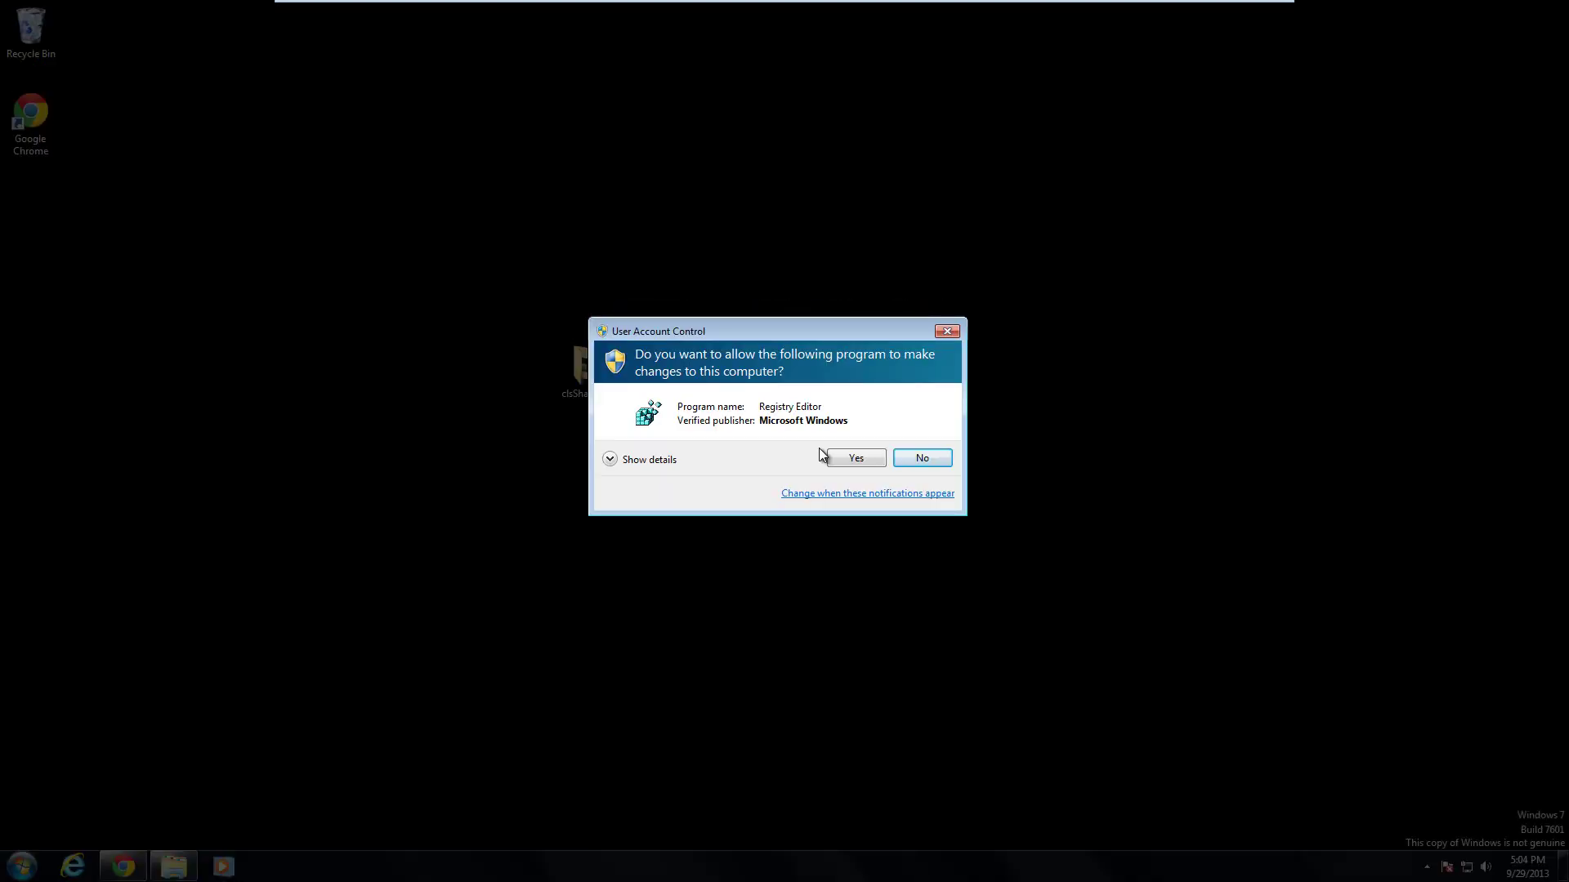
{"action": "left_click", "coordinate": [828, 456]}
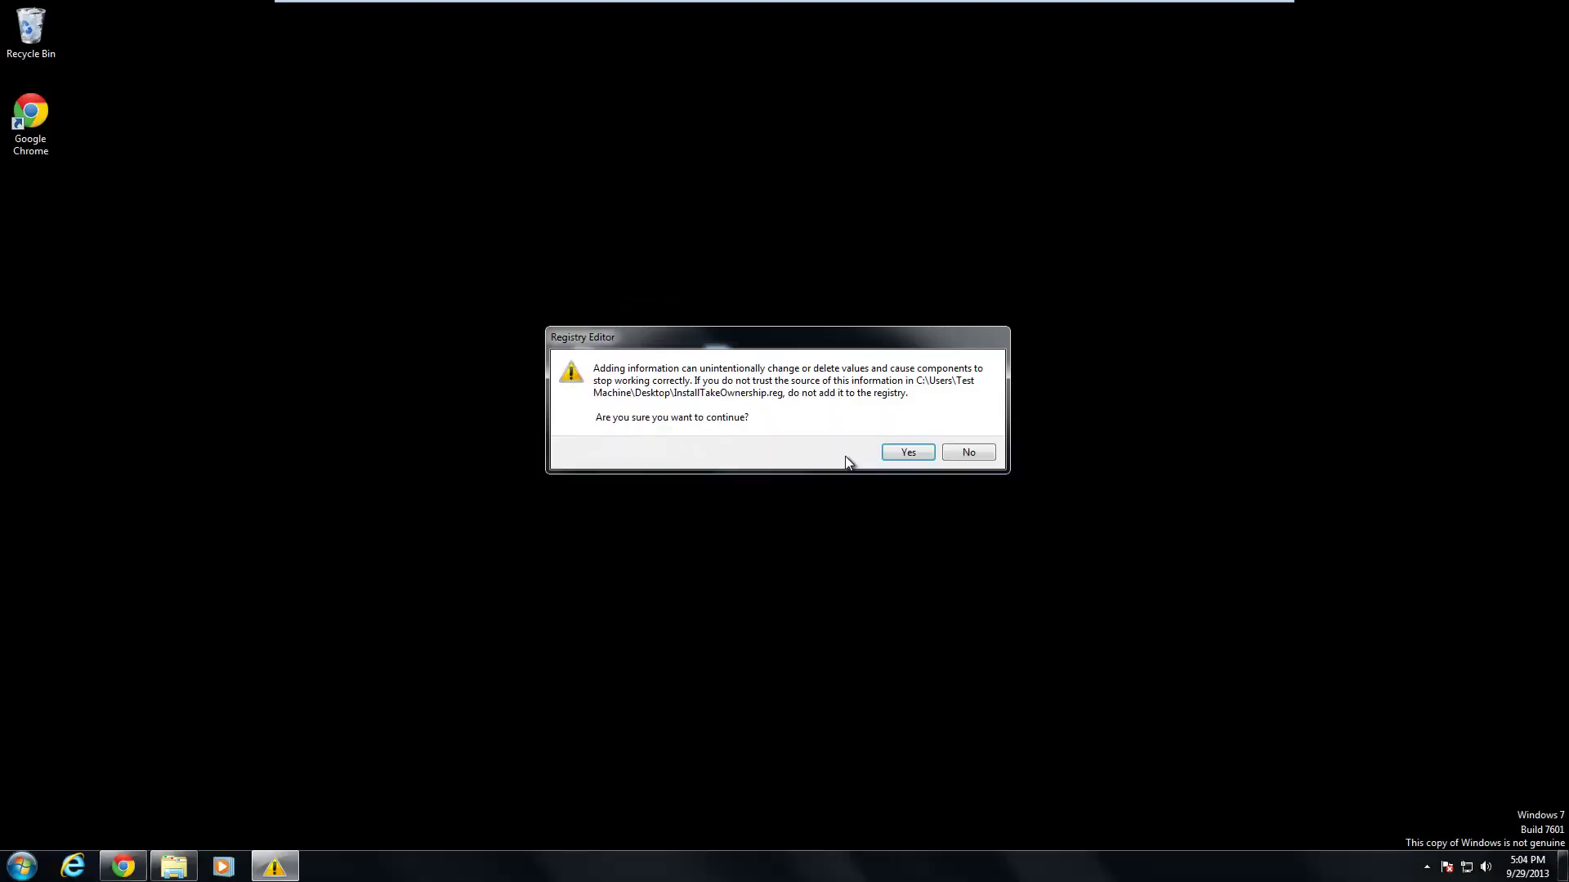
{"action": "left_click", "coordinate": [905, 456]}
{"action": "left_click", "coordinate": [967, 435]}
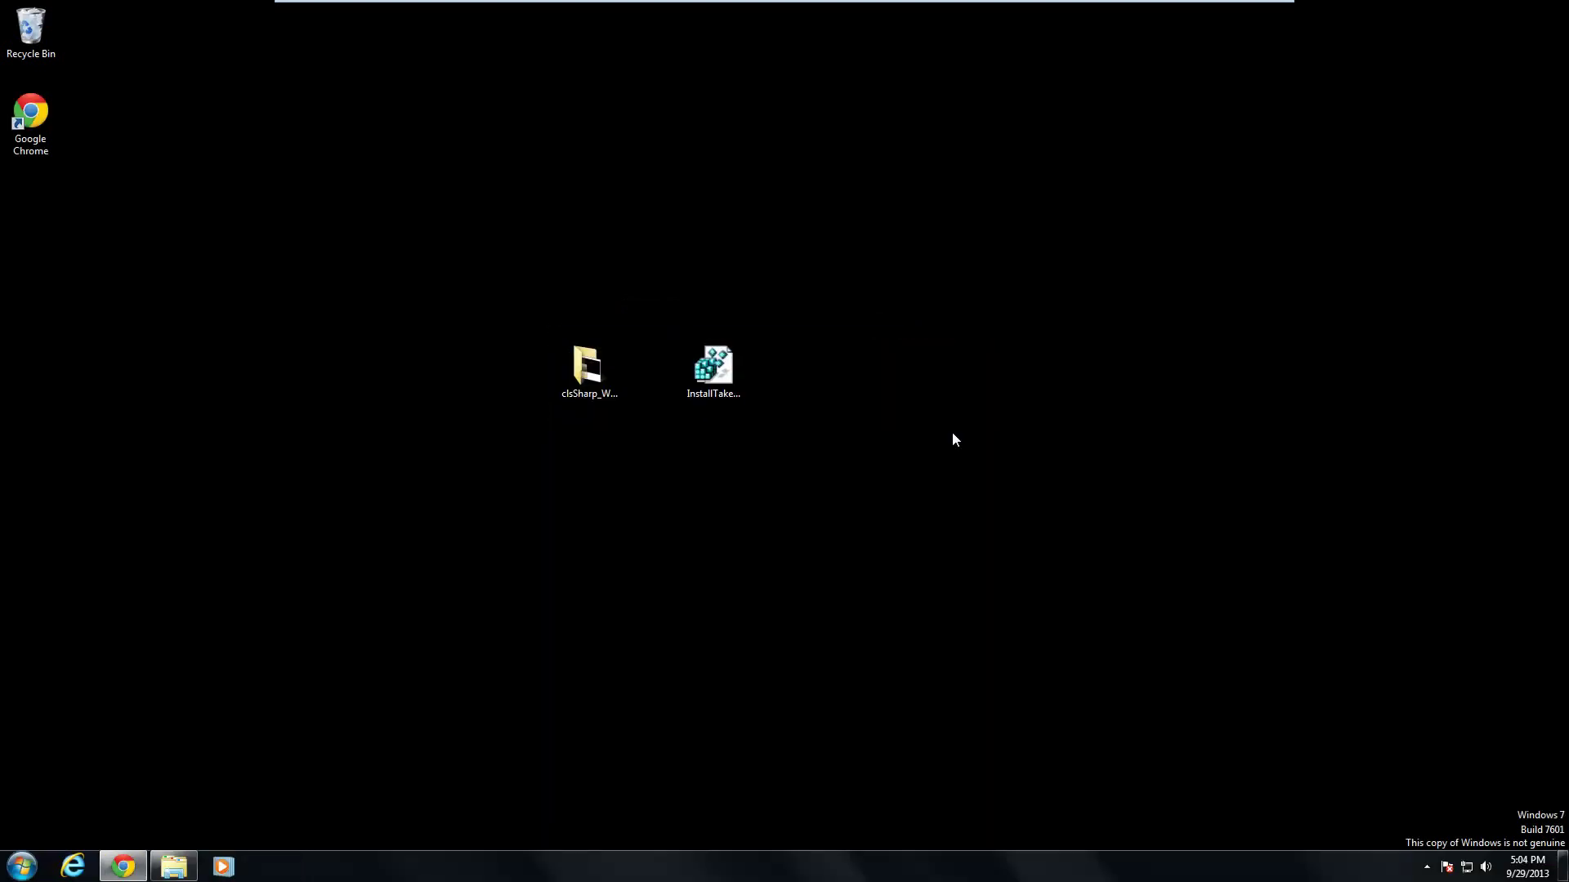
- Run Take Ownership on the Resources folder inside clsSharp_Win7_v3.2, approving the UAC prompt
{"action": "double_click", "coordinate": [583, 388]}
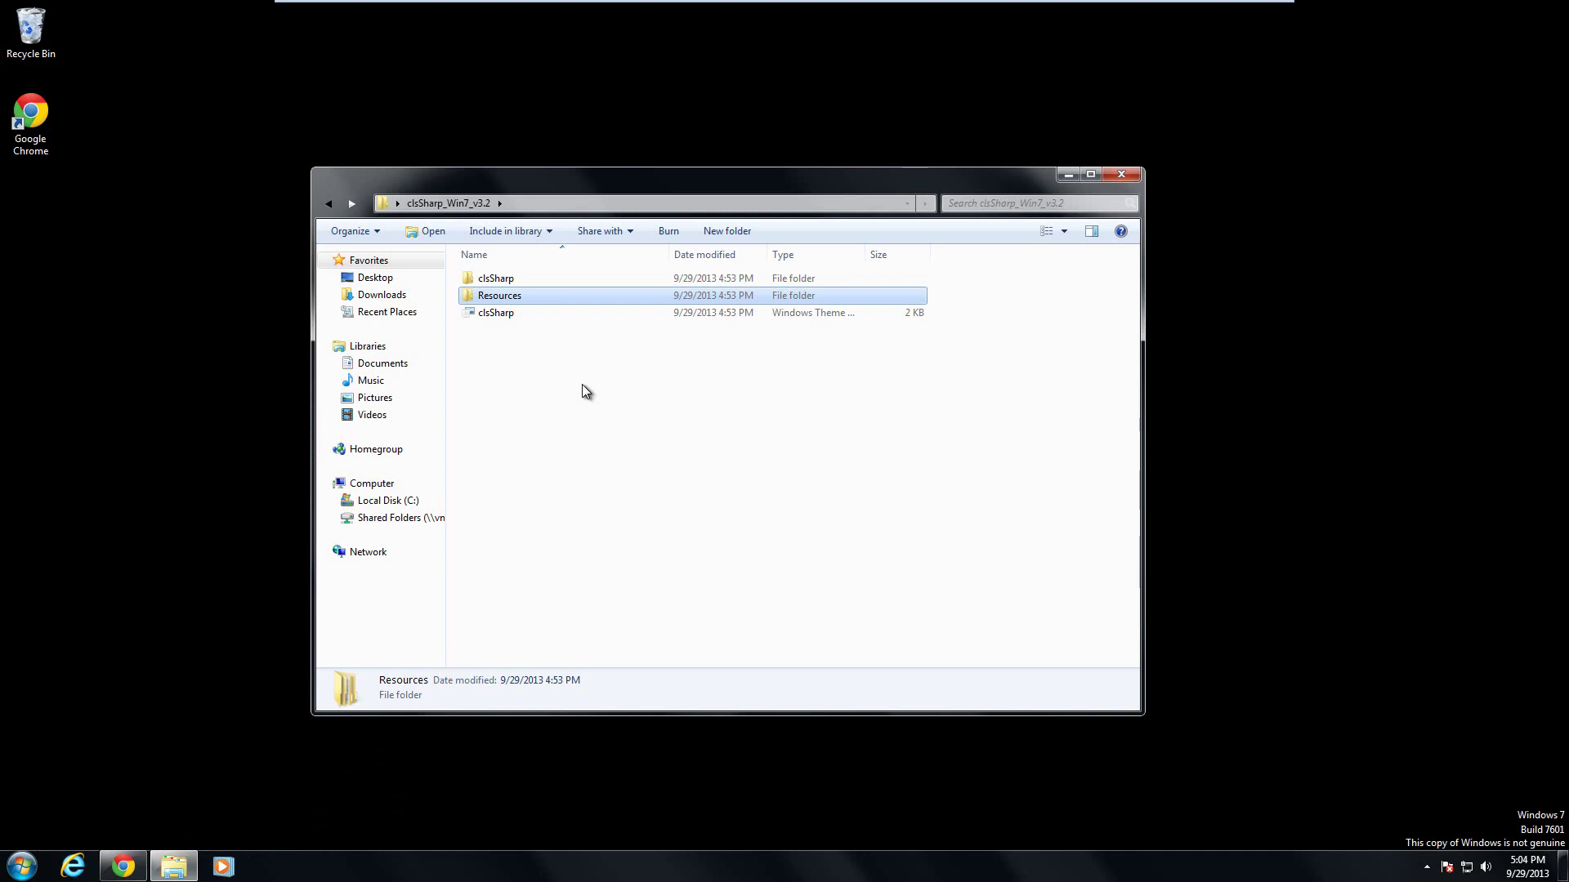
{"action": "left_click", "coordinate": [583, 387]}
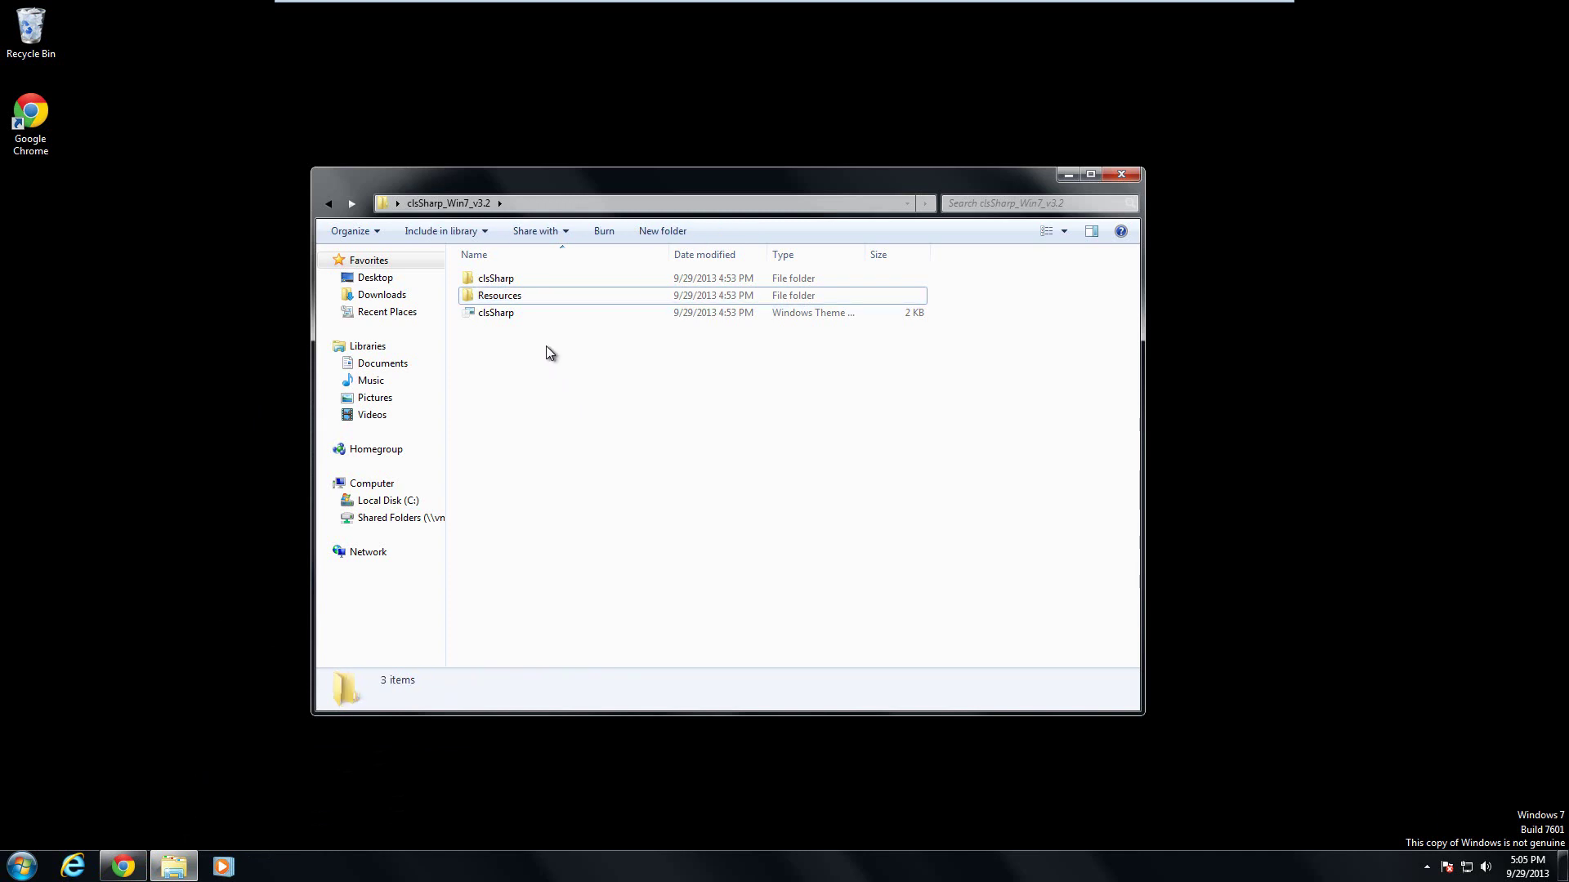
{"action": "right_click", "coordinate": [527, 301]}
{"action": "right_click", "coordinate": [505, 299]}
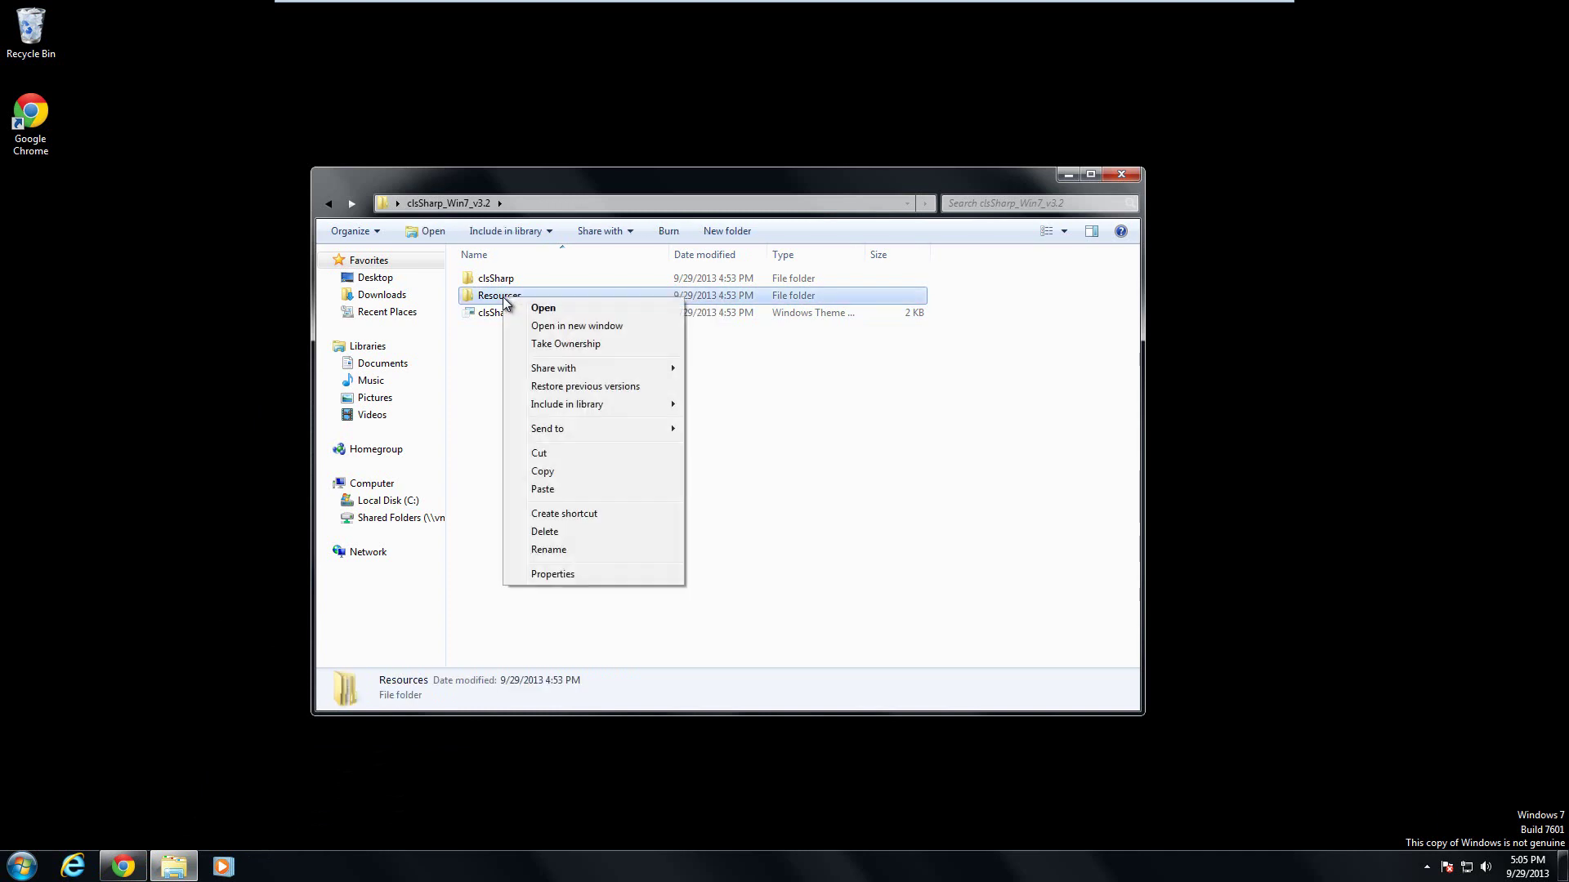
{"action": "left_click", "coordinate": [540, 343]}
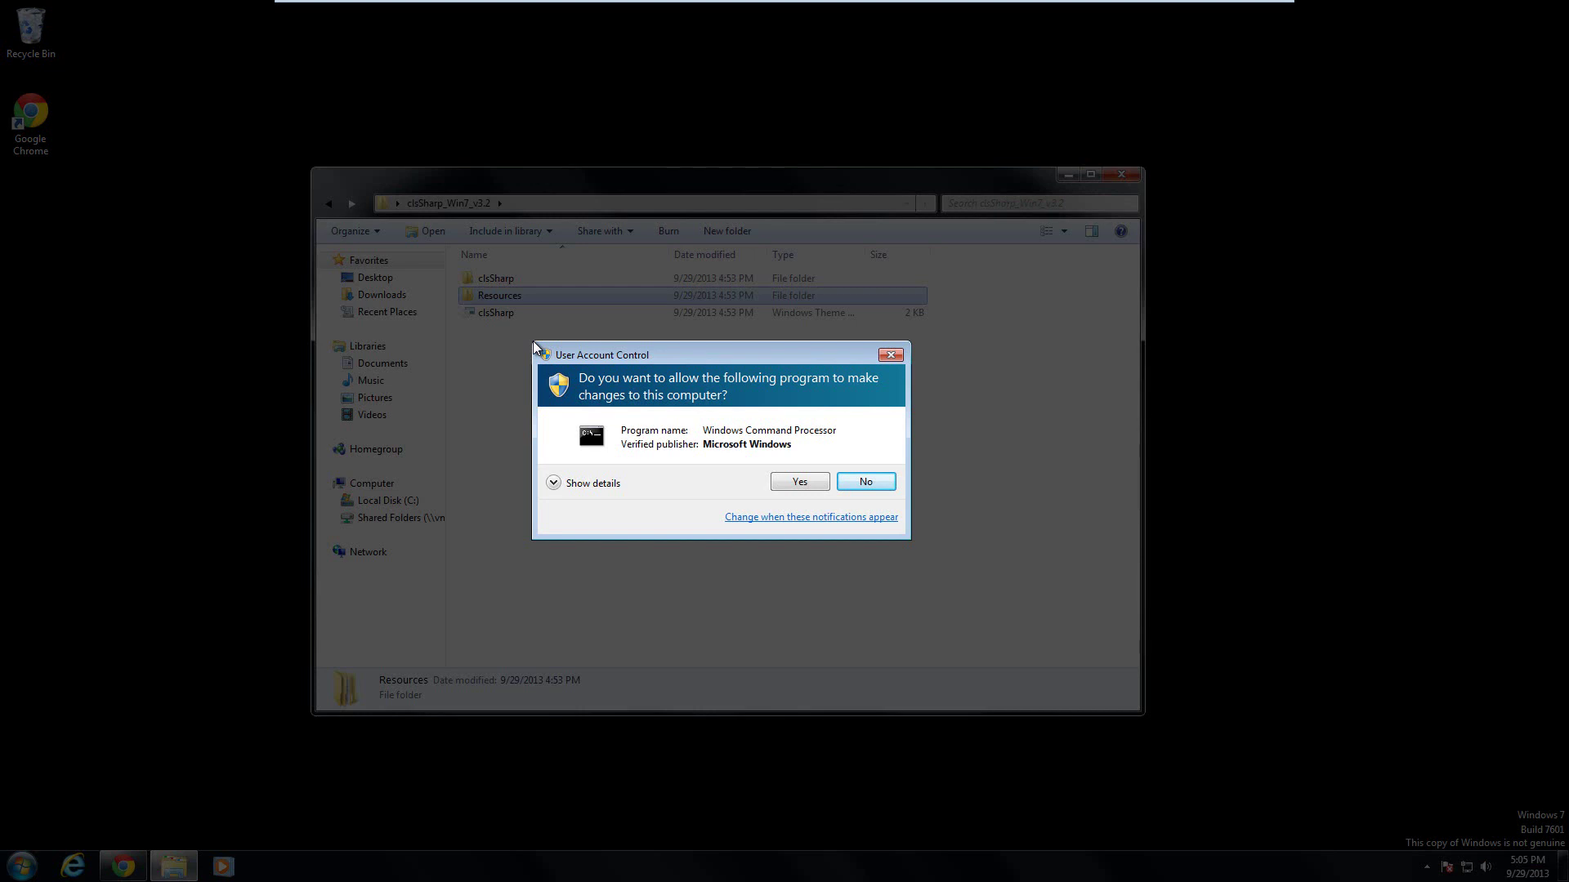
{"action": "left_click", "coordinate": [793, 481]}
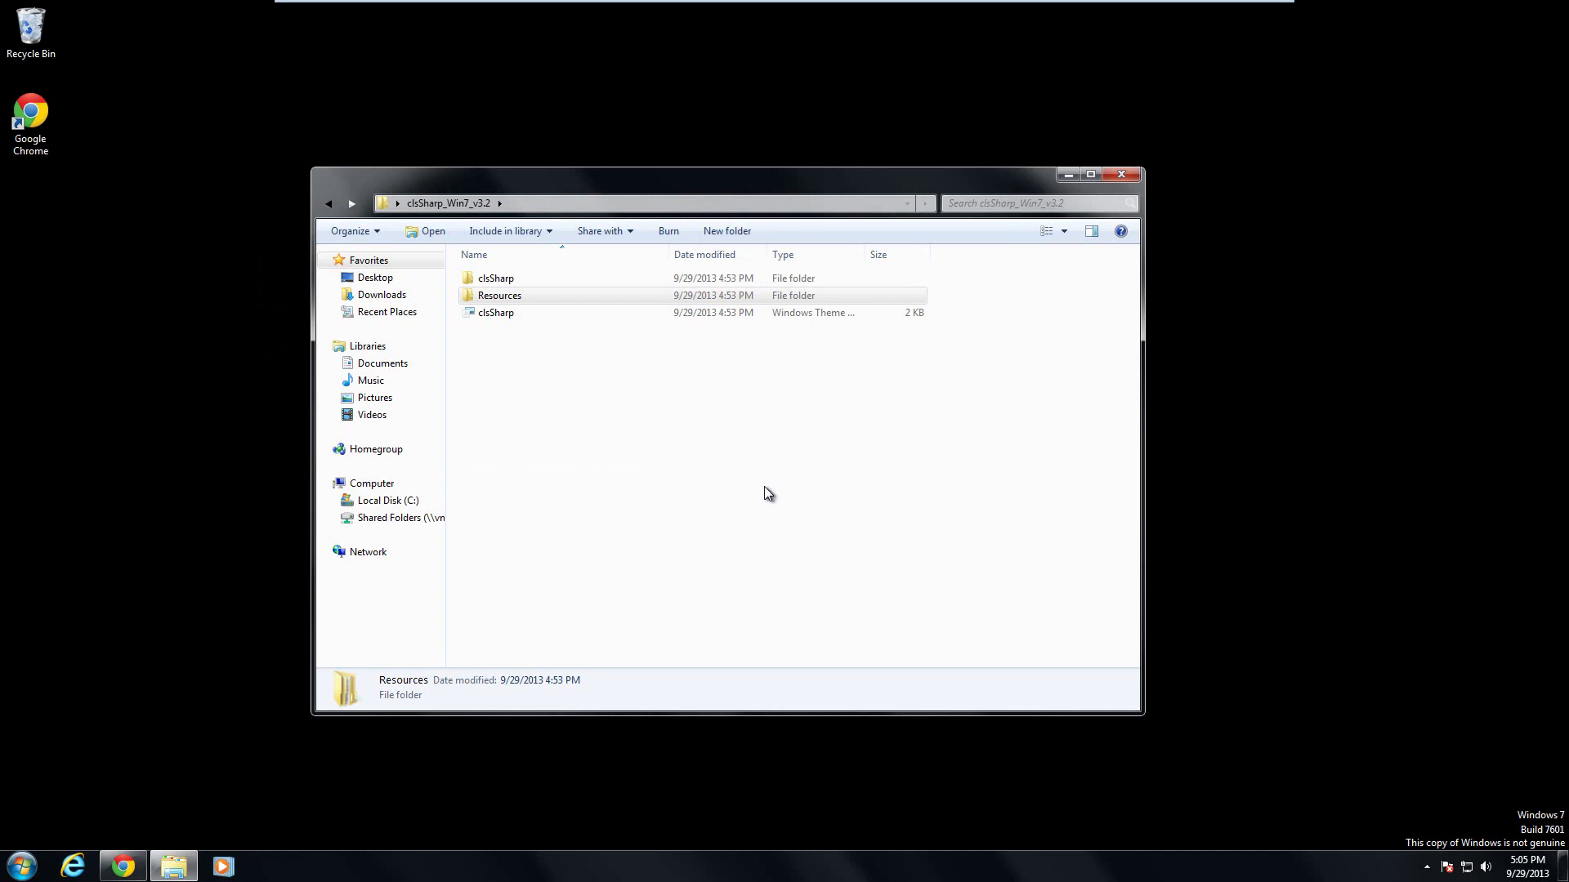
{"action": "left_click", "coordinate": [25, 872]}
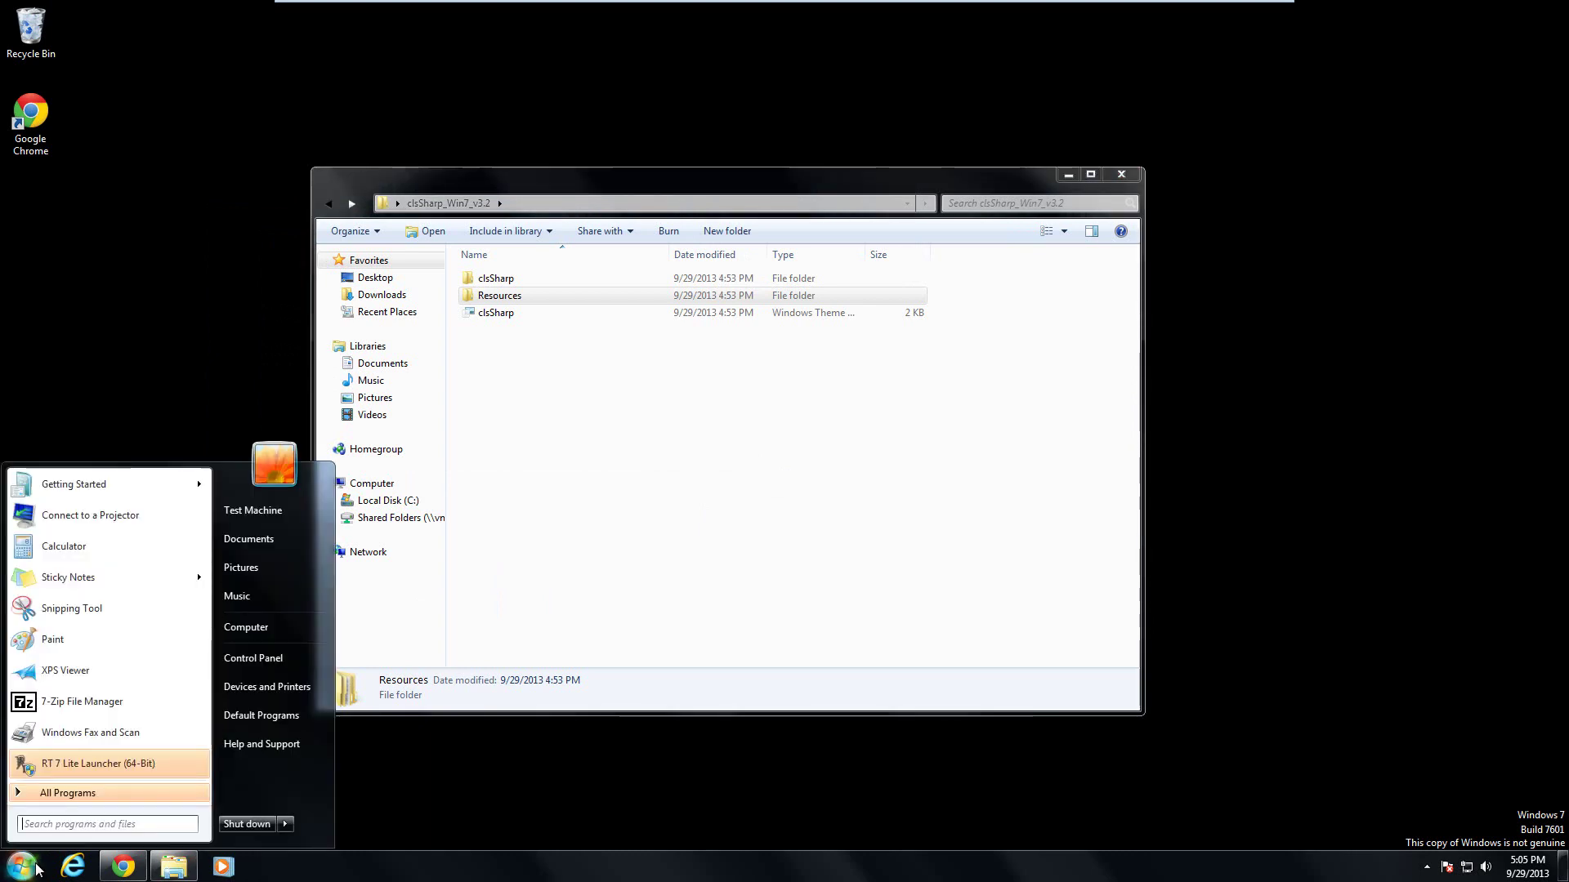
{"action": "right_click", "coordinate": [262, 630]}
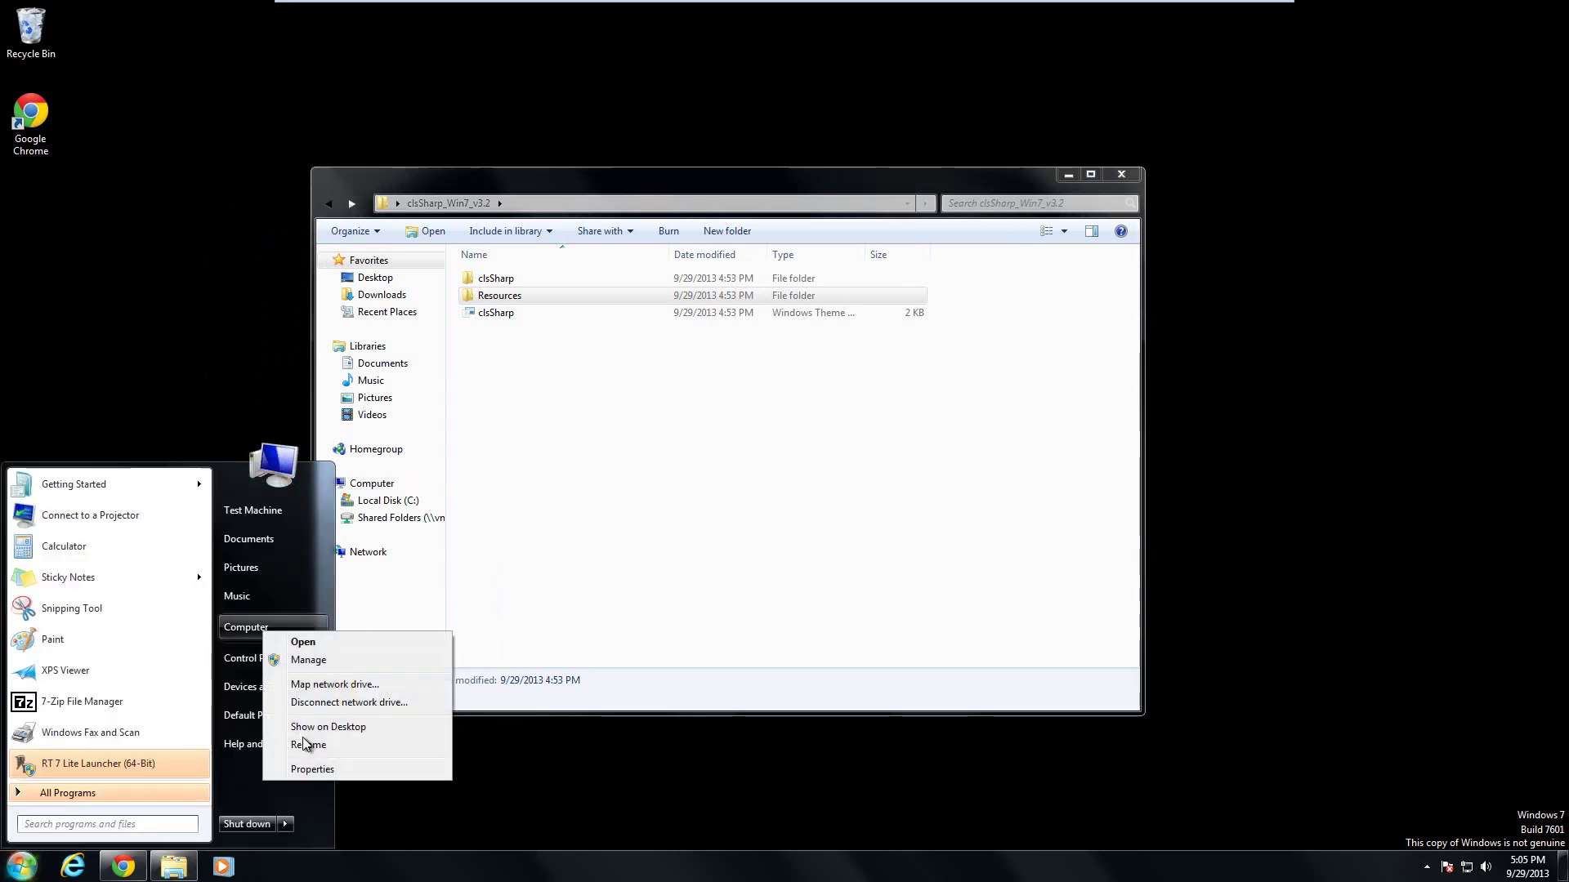
{"action": "left_click", "coordinate": [308, 765]}
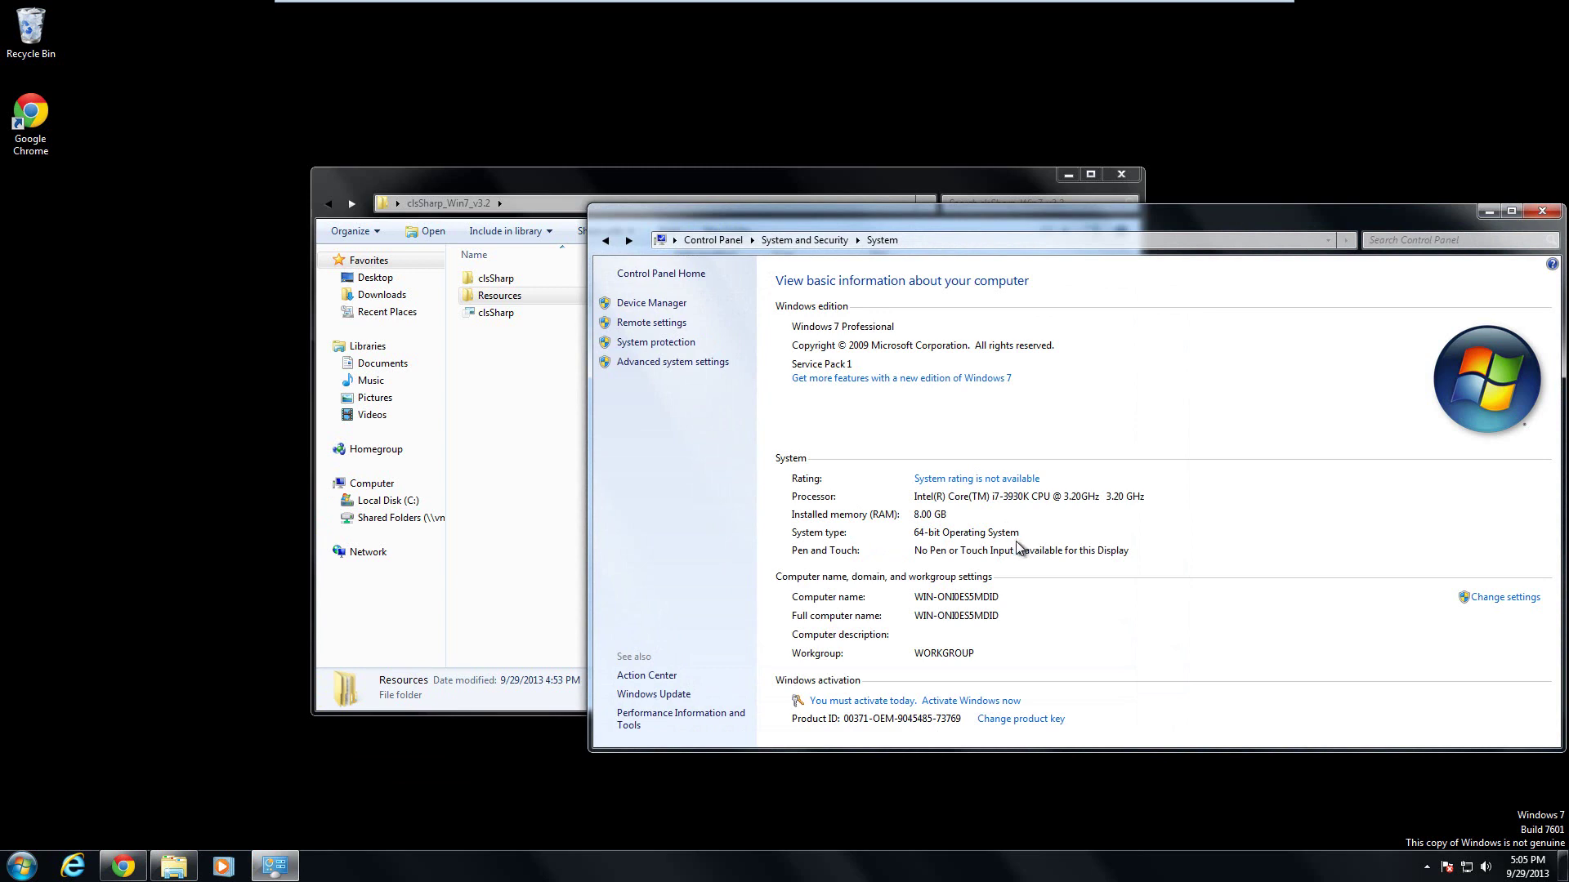
- Copy the theme's explorer application from Resources\x64 (64-bit)
{"action": "left_click", "coordinate": [1541, 212]}
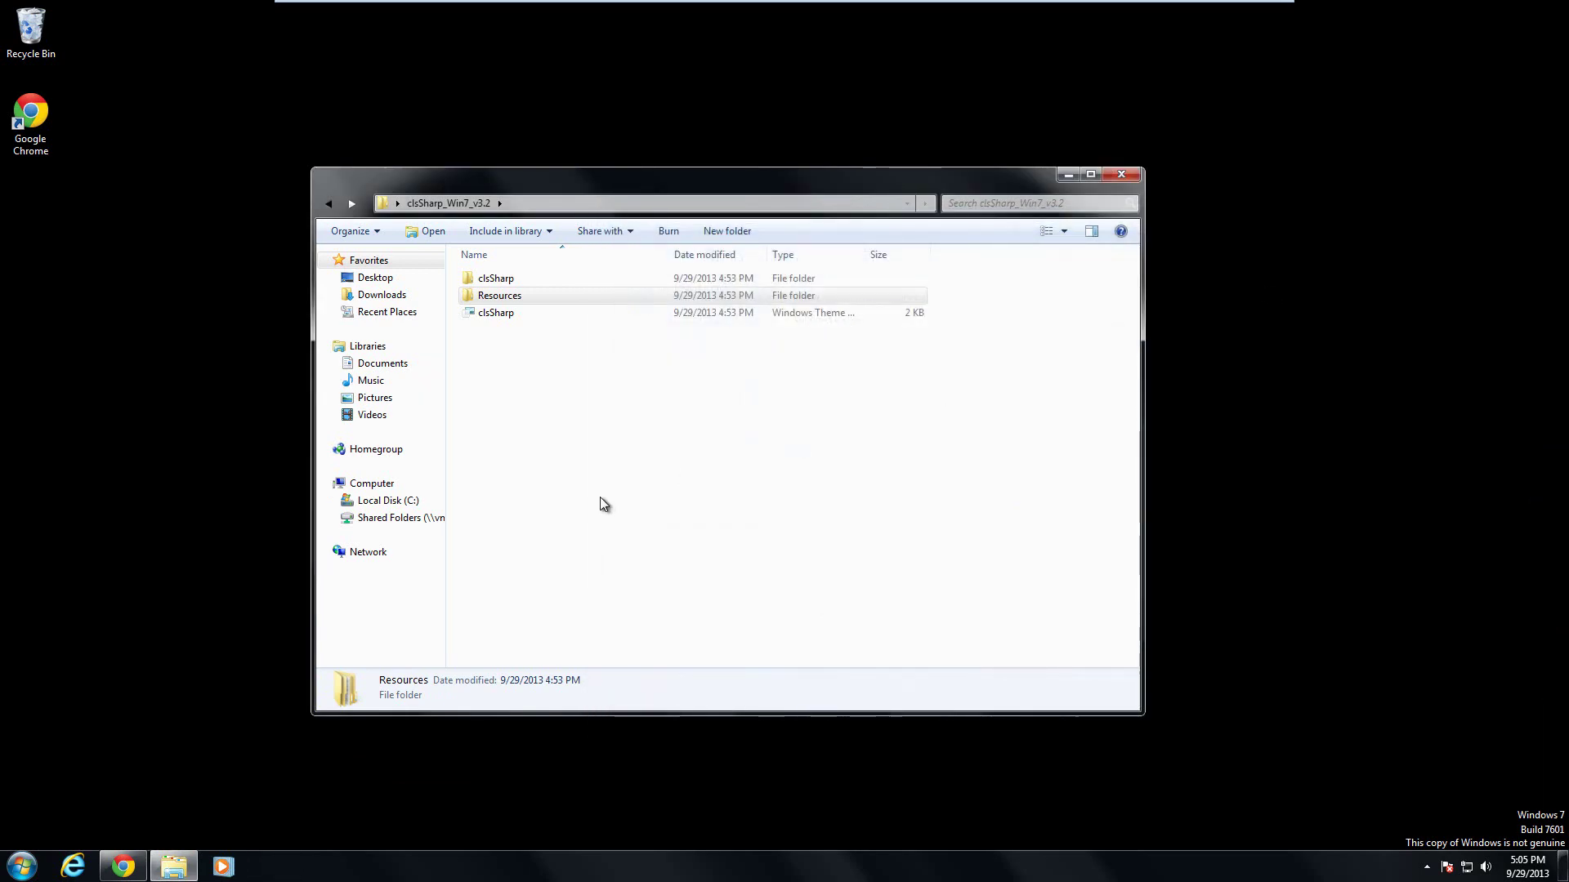
{"action": "left_click", "coordinate": [603, 504]}
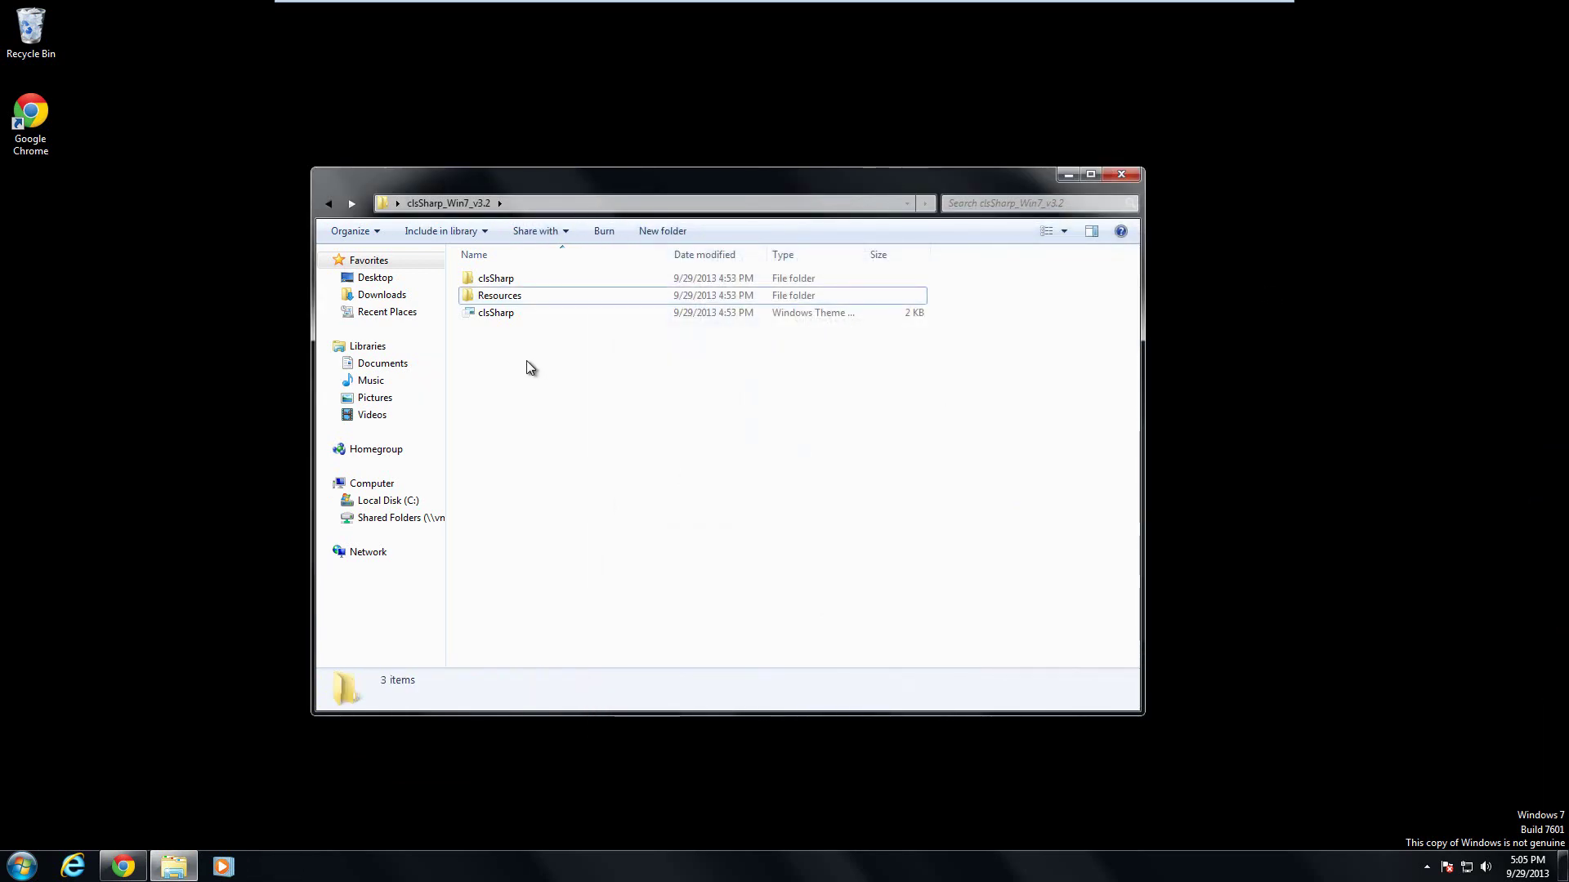
{"action": "double_click", "coordinate": [500, 296]}
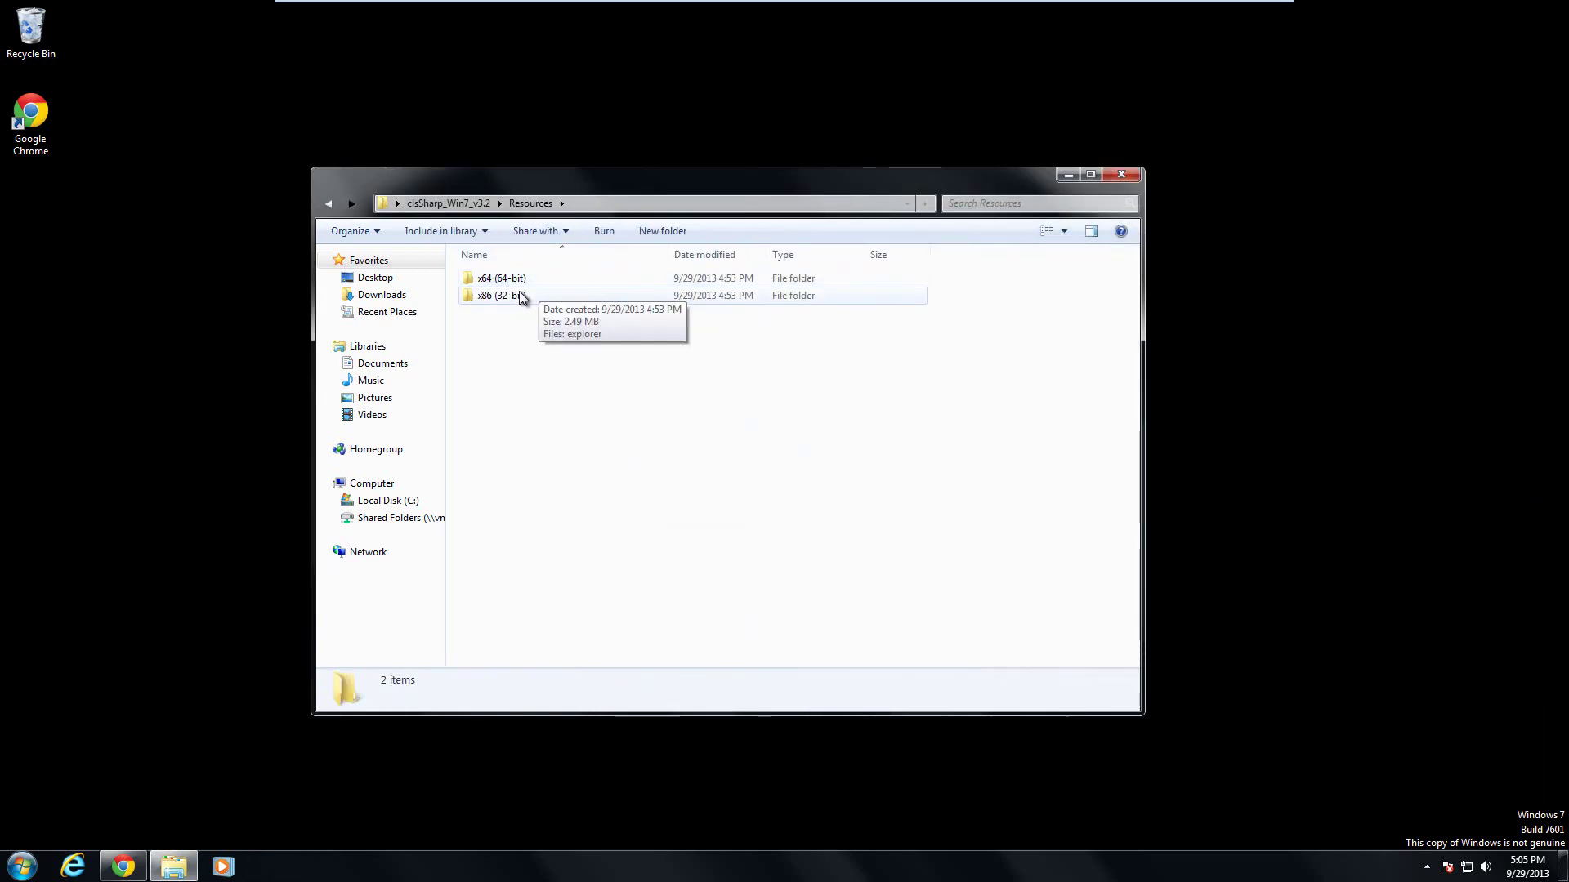
{"action": "double_click", "coordinate": [508, 282]}
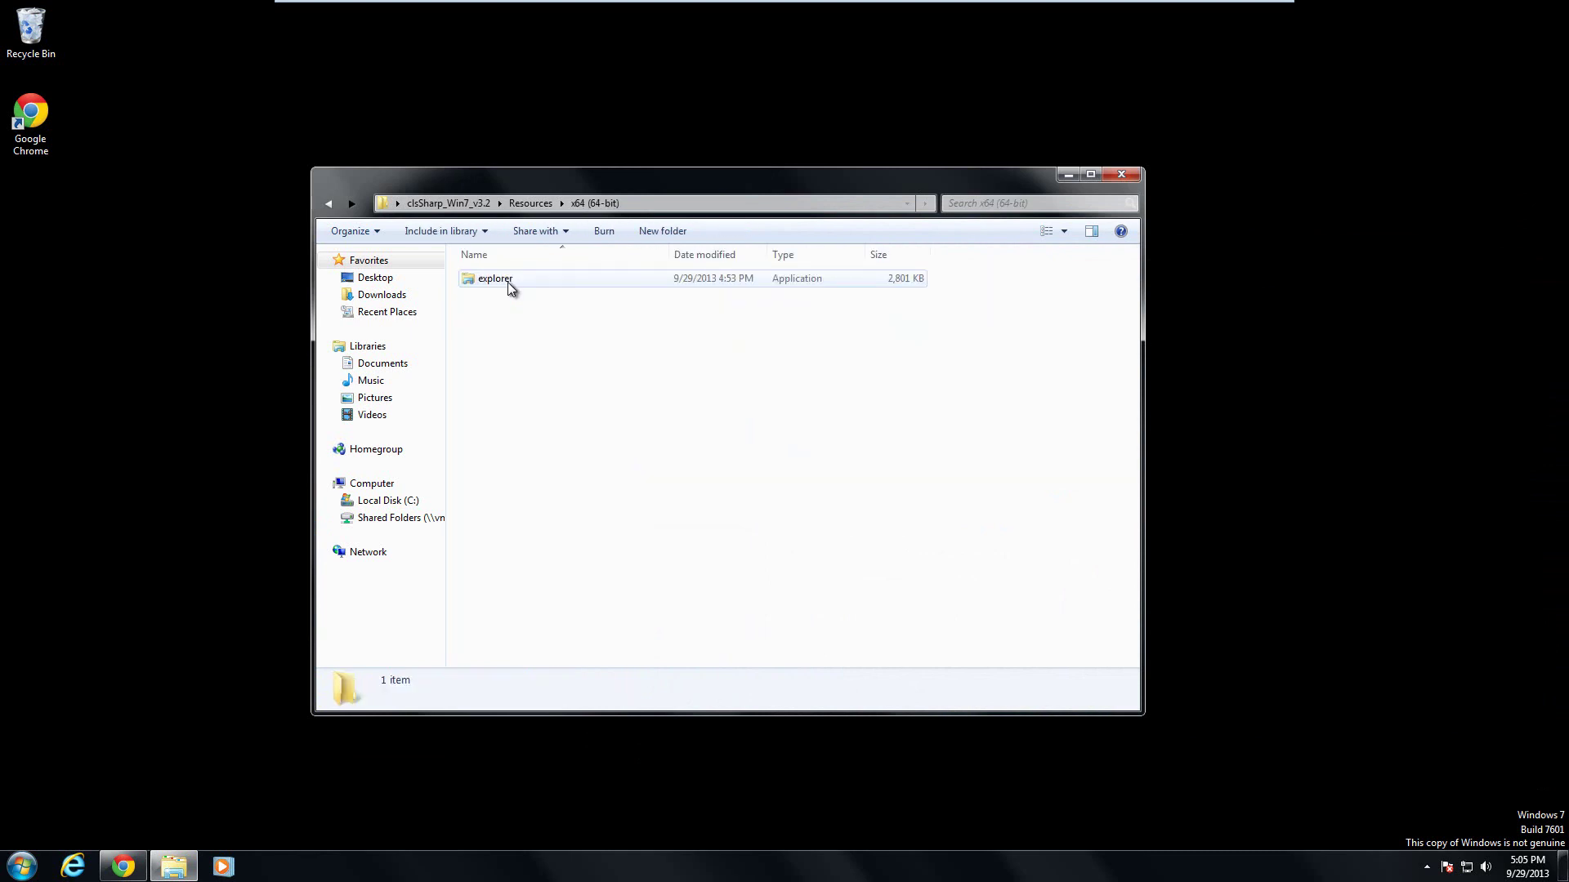
{"action": "right_click", "coordinate": [508, 282]}
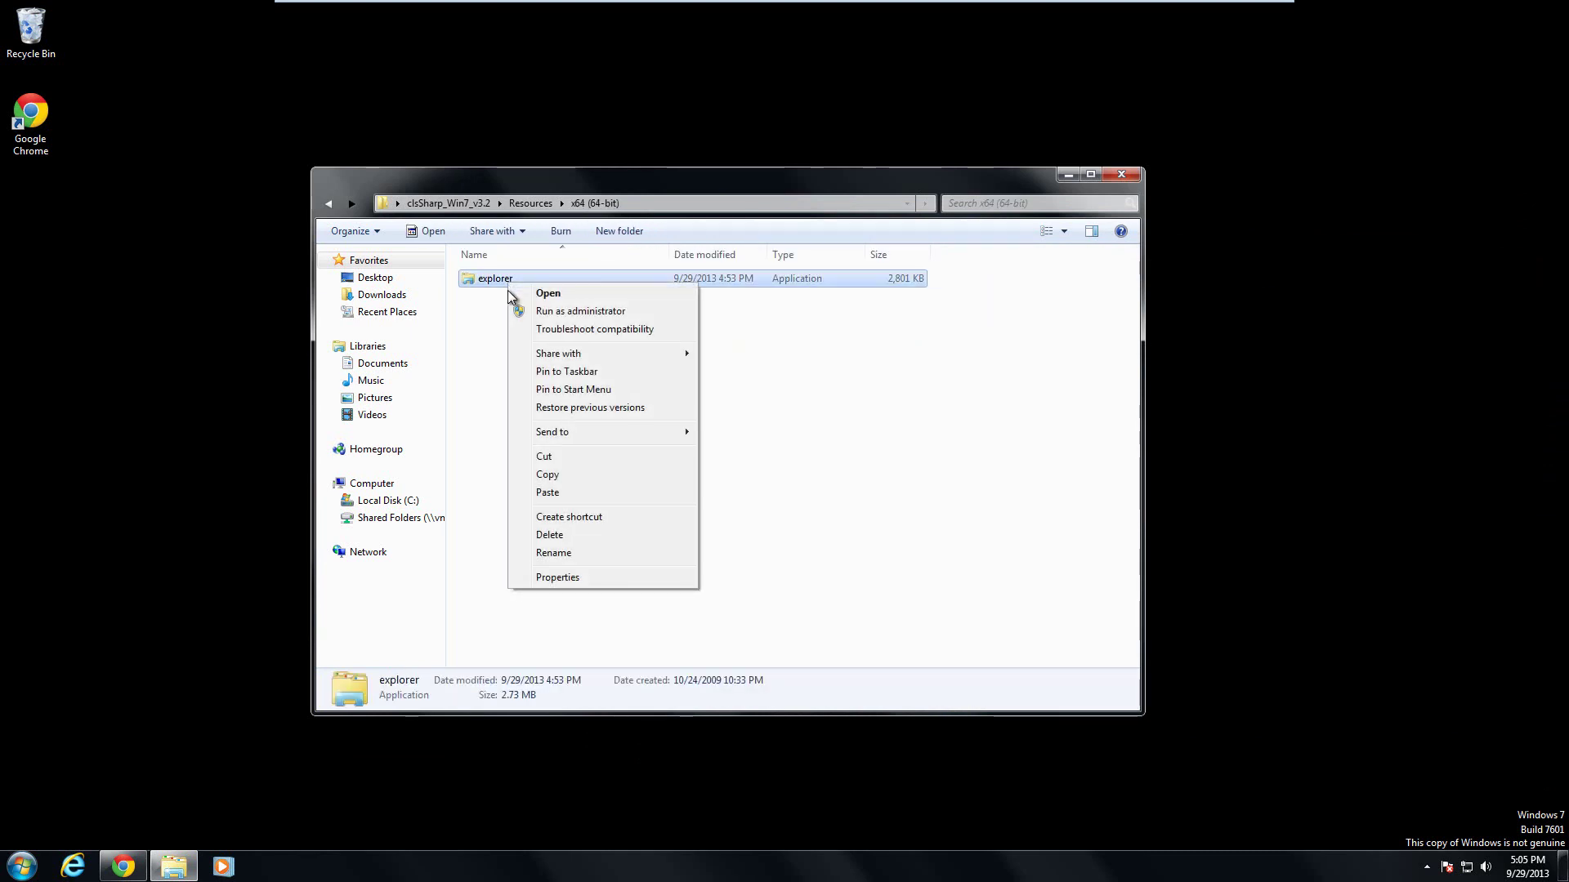
{"action": "left_click", "coordinate": [551, 473]}
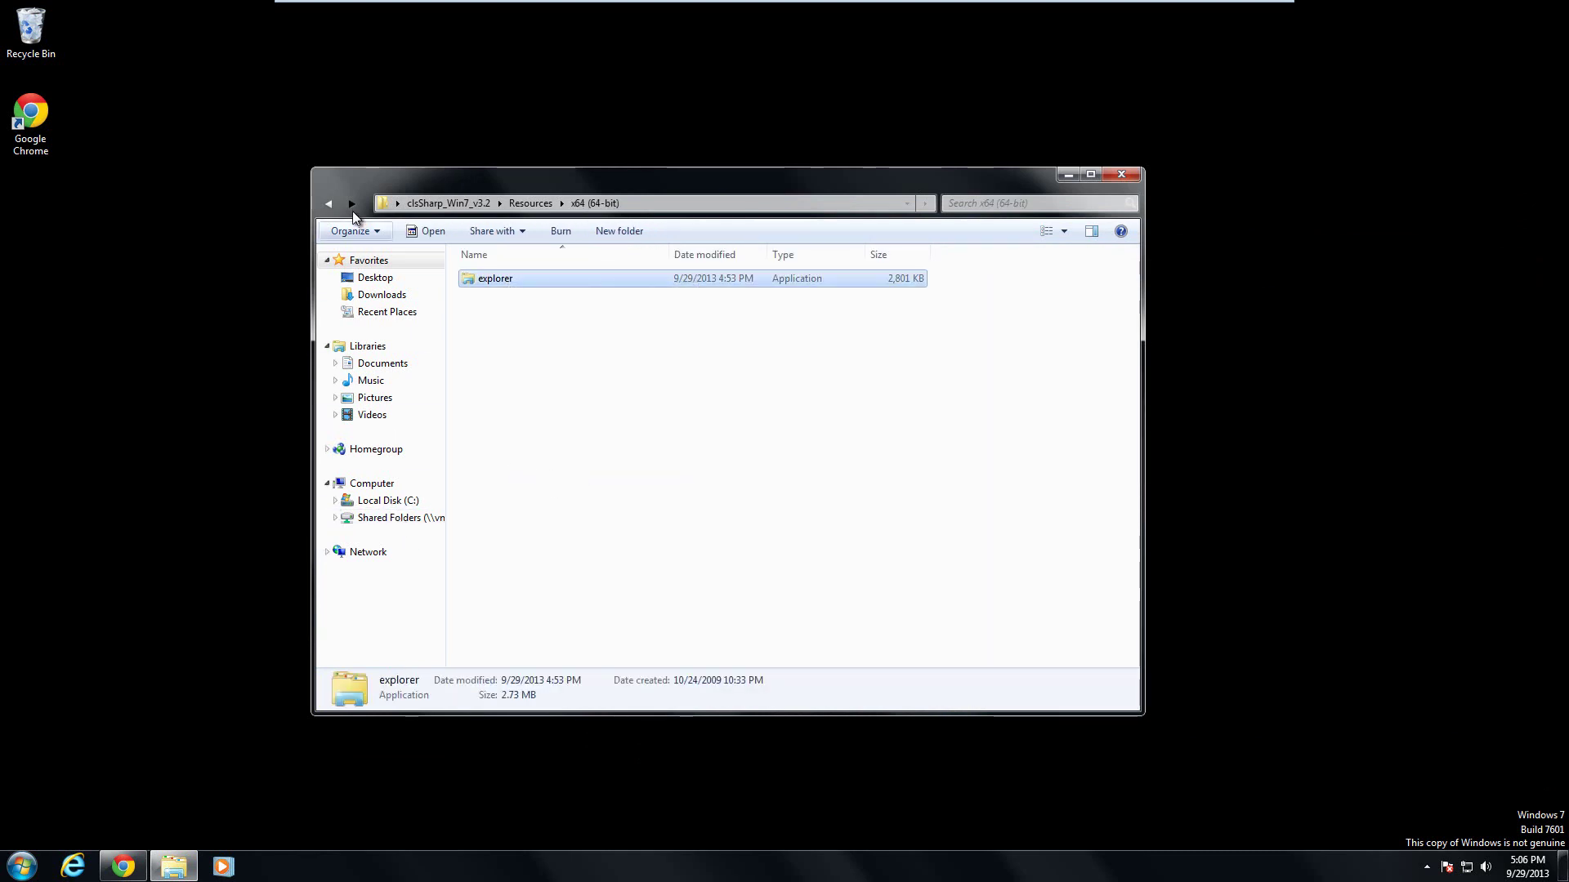
- Open Local Disk (C:) in a new window and snap it right, the theme folder left
{"action": "double_click", "coordinate": [331, 204]}
{"action": "left_click", "coordinate": [536, 498]}
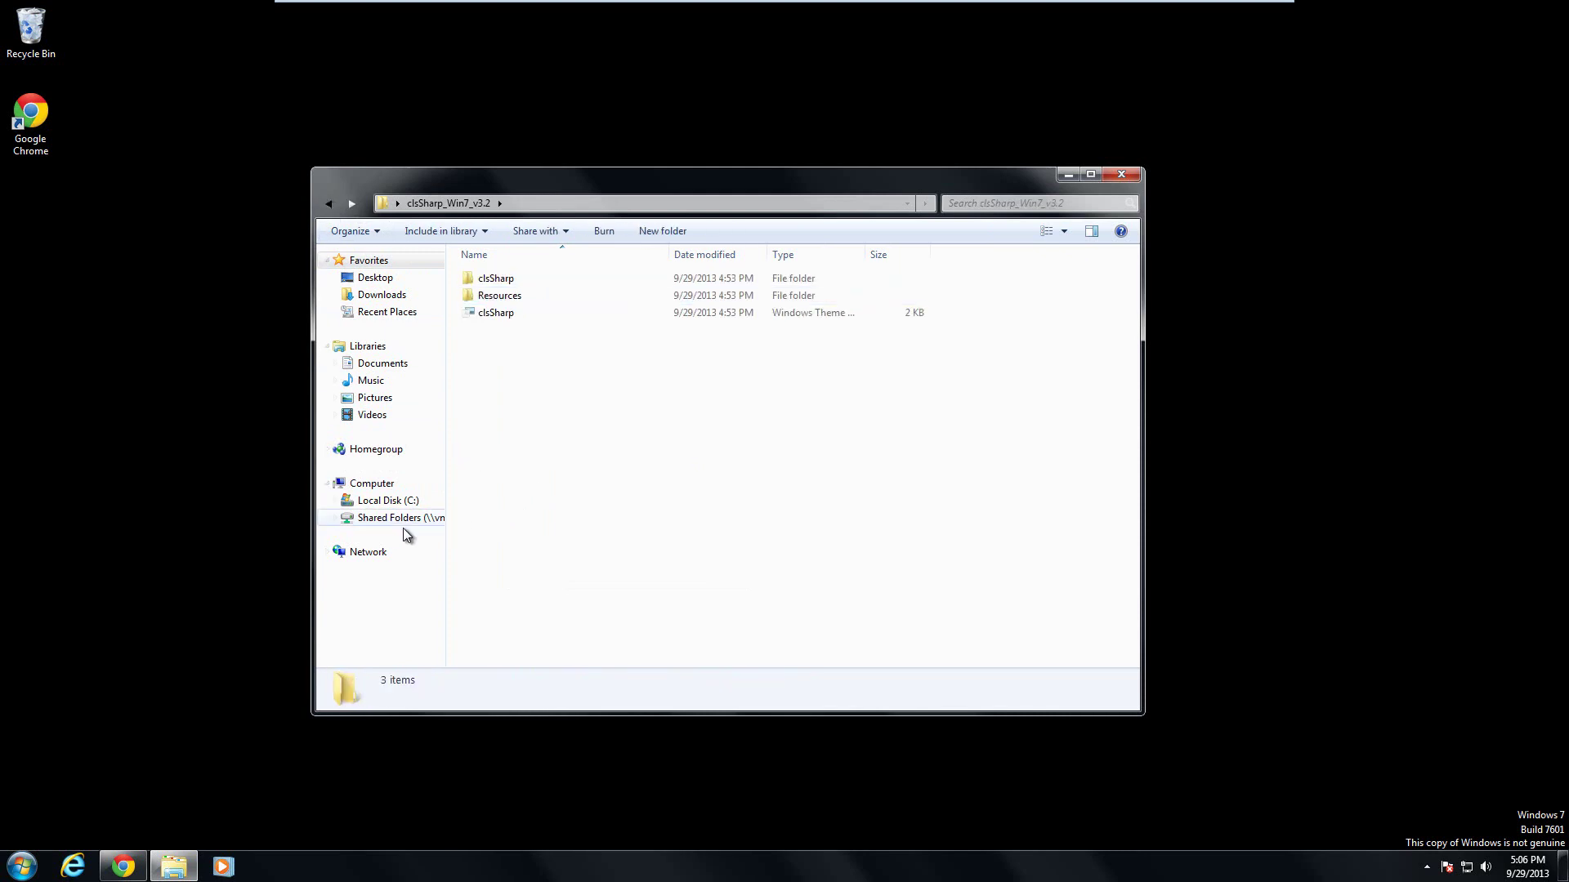
{"action": "right_click", "coordinate": [380, 508]}
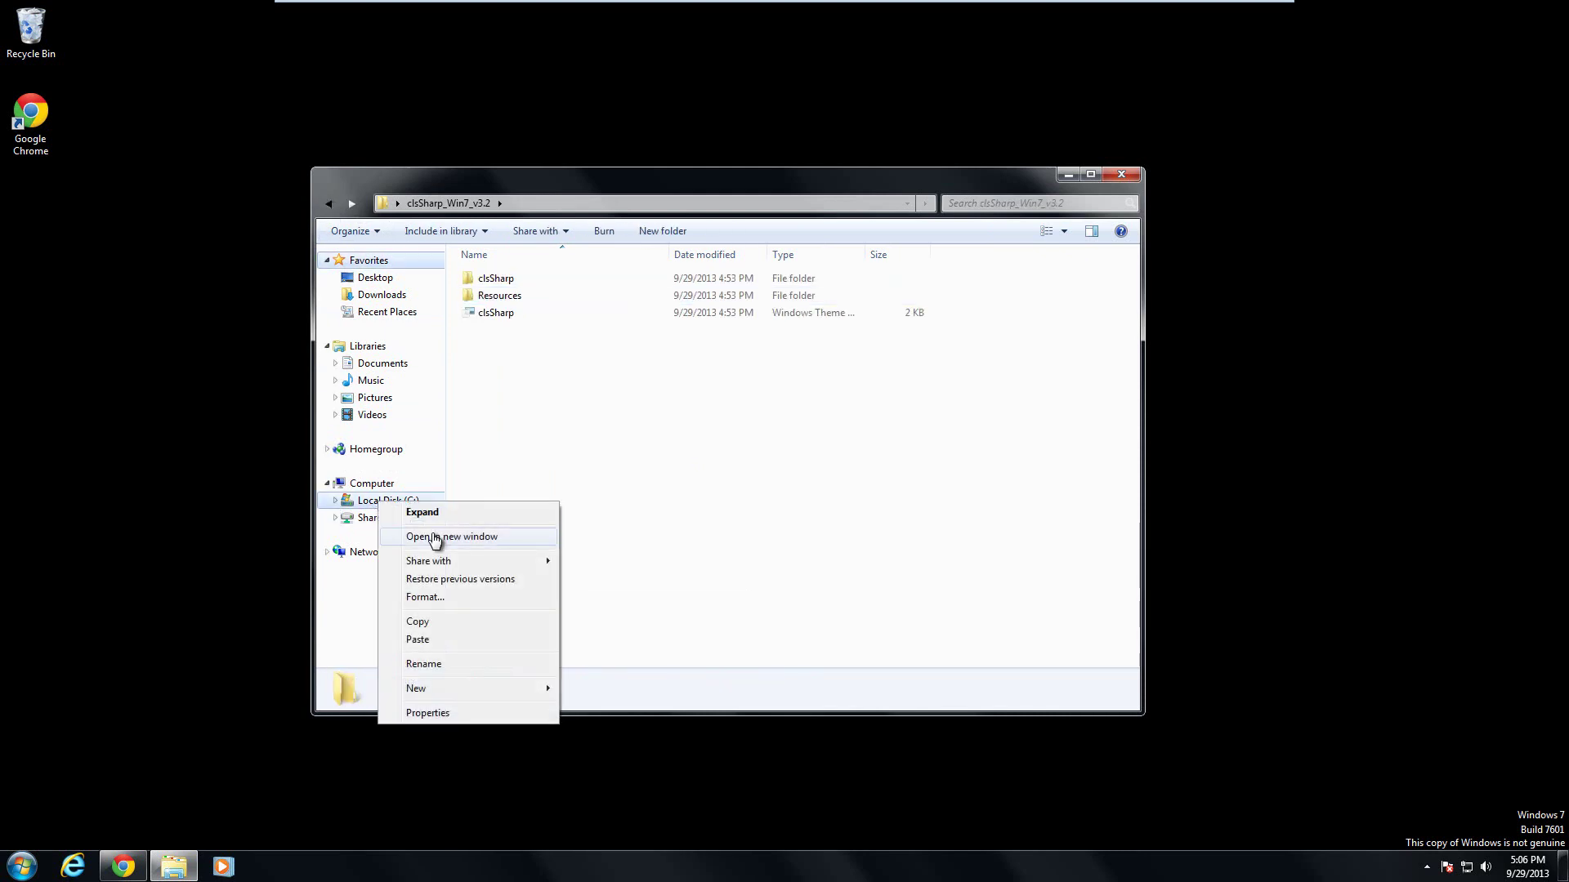
{"action": "left_click", "coordinate": [433, 535]}
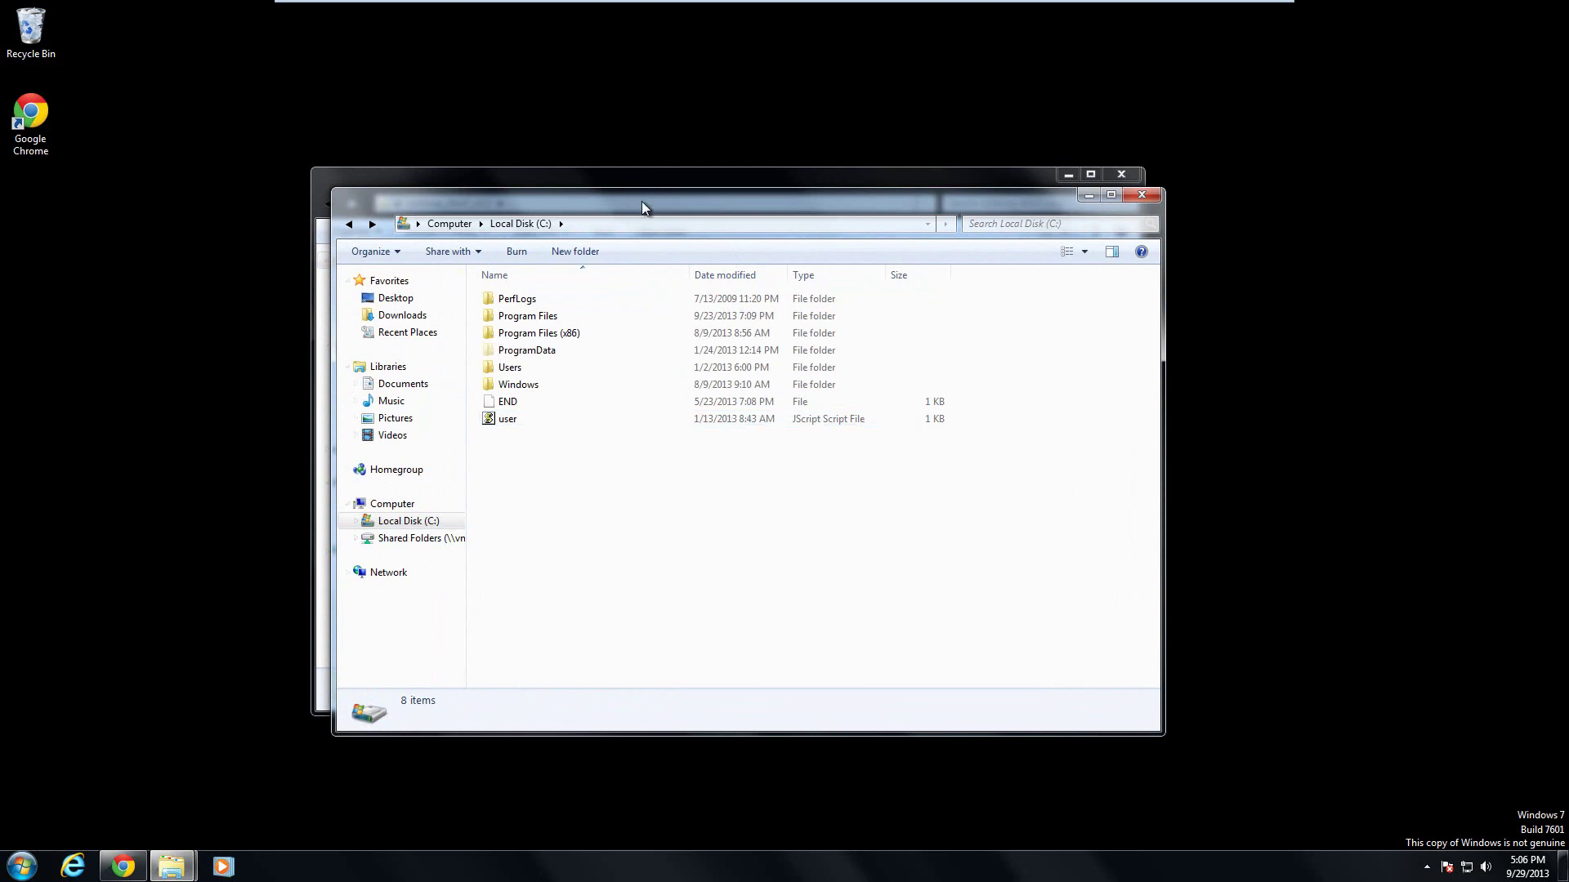
{"action": "left_click_drag", "start_coordinate": [655, 201], "coordinate": [1562, 116]}
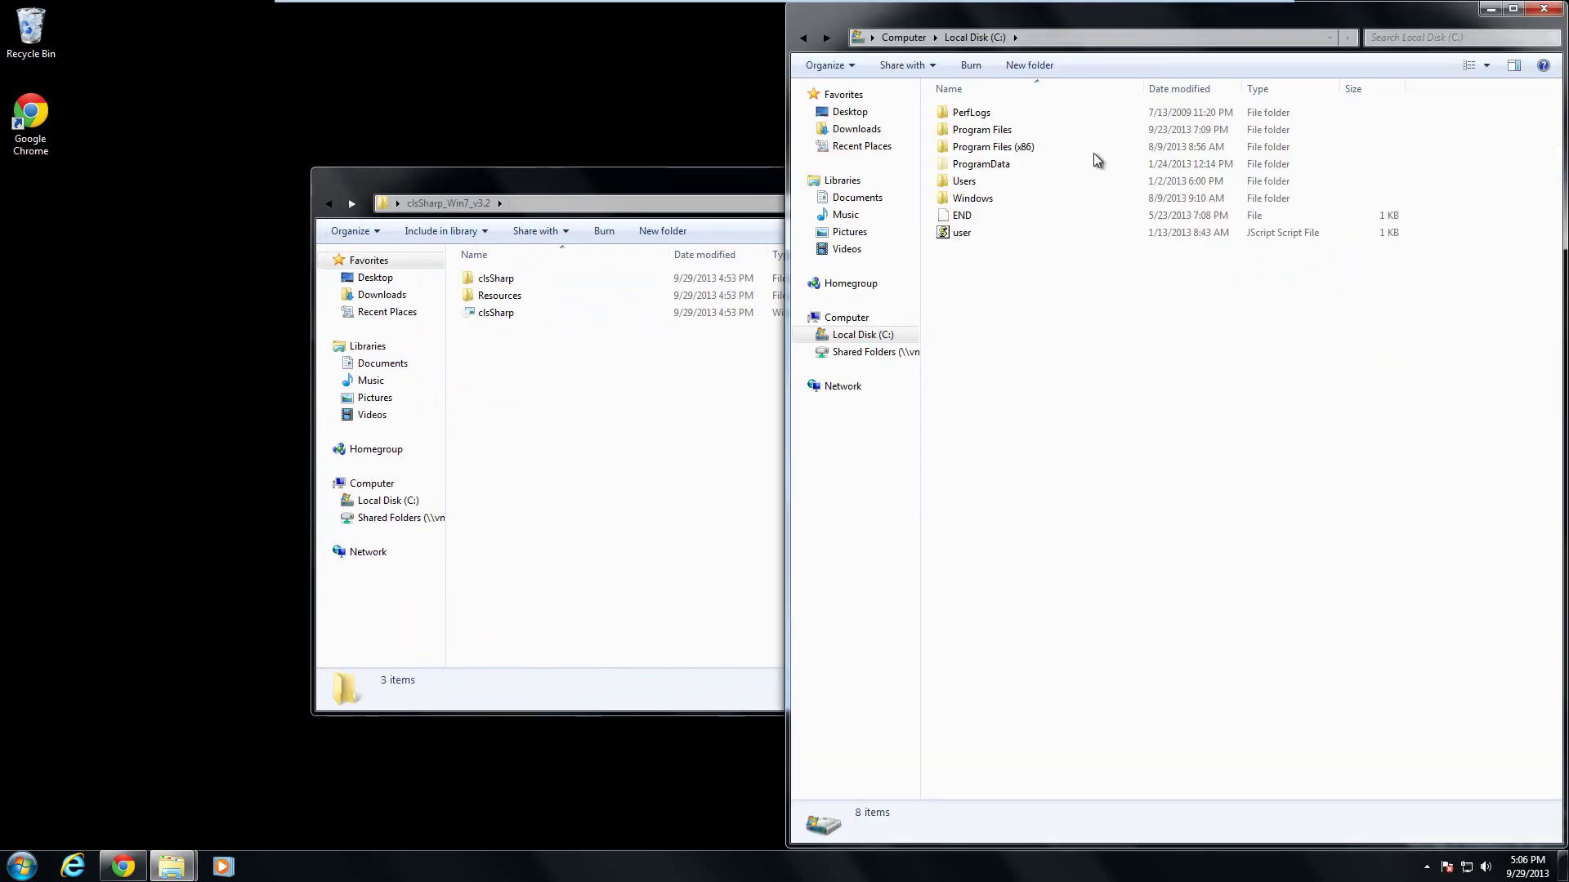
{"action": "left_click_drag", "start_coordinate": [756, 194], "coordinate": [0, 189]}
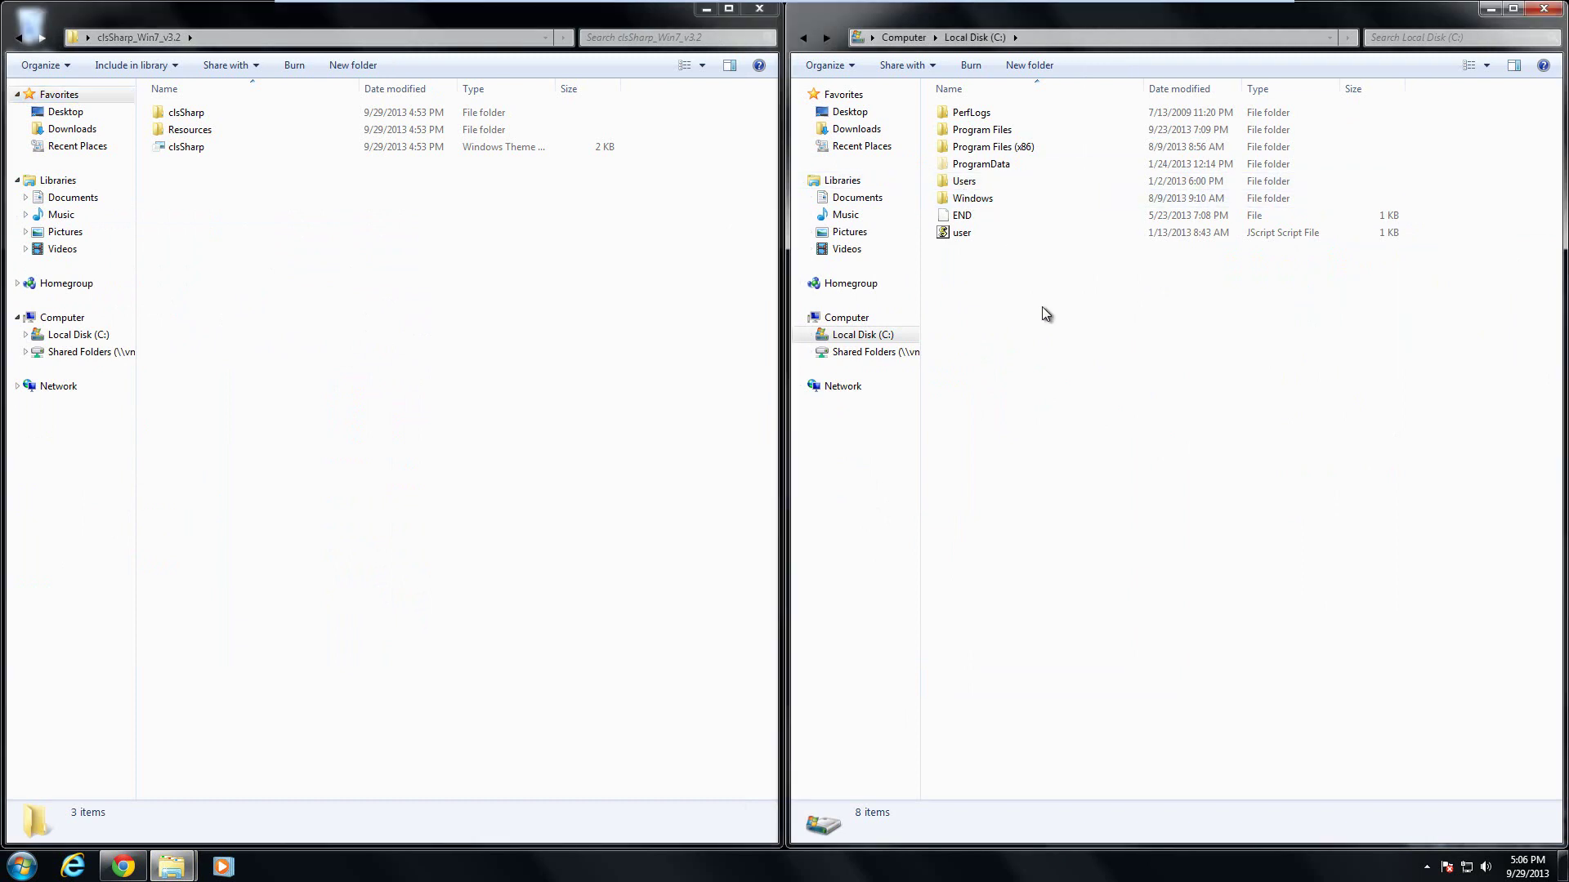
- Rename the original explorer in C:\Windows to explorerbackup
{"action": "double_click", "coordinate": [974, 201]}
{"action": "left_click", "coordinate": [974, 201]}
{"action": "type", "text": "explorer"}
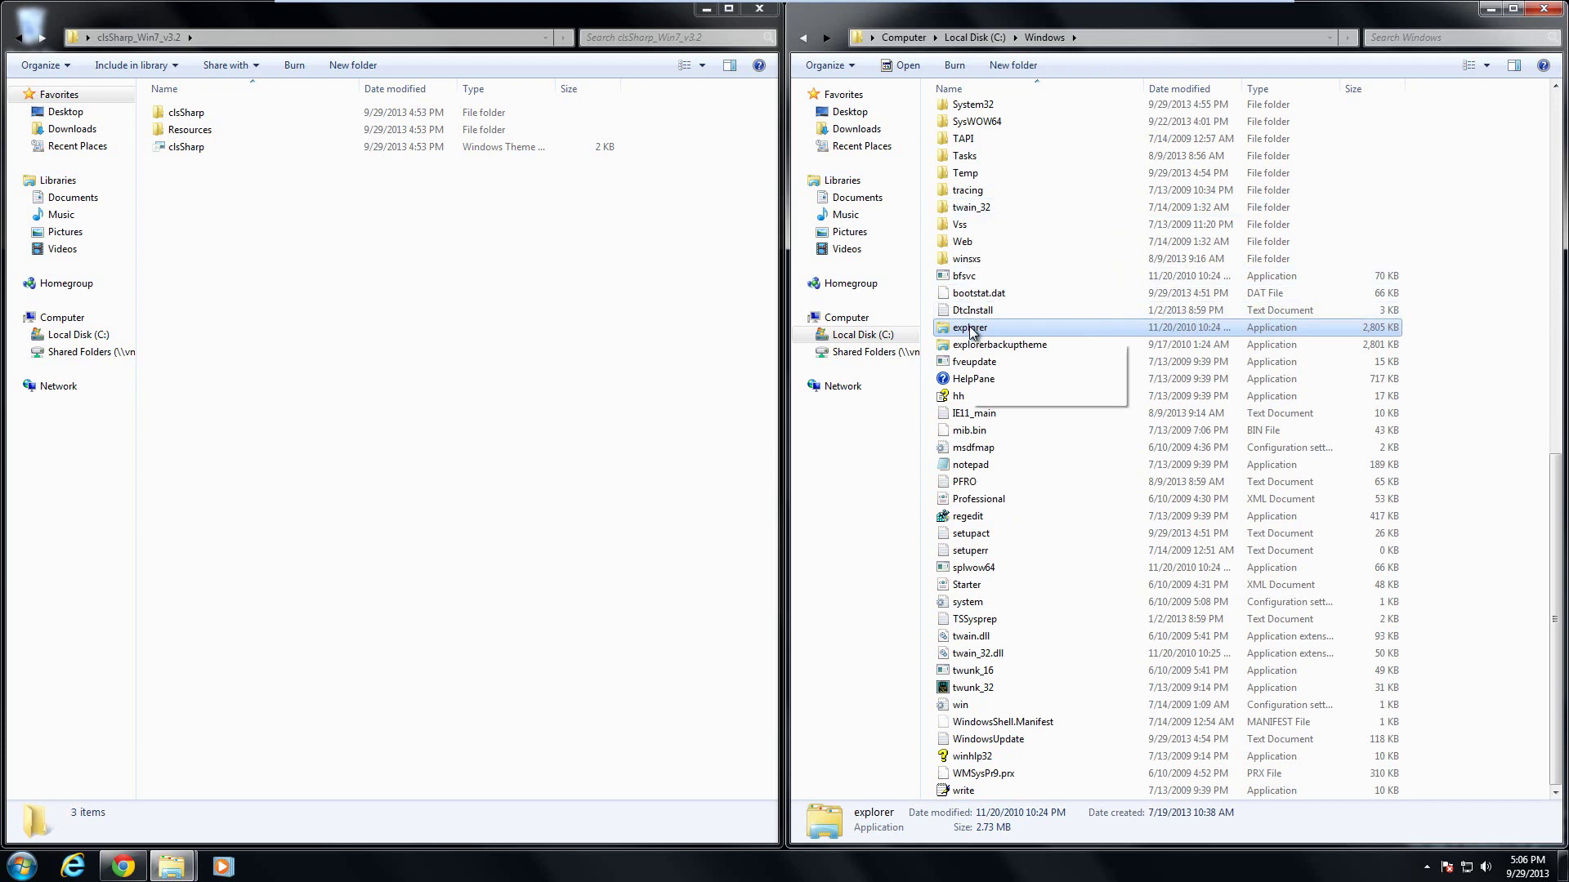
{"action": "right_click", "coordinate": [970, 329]}
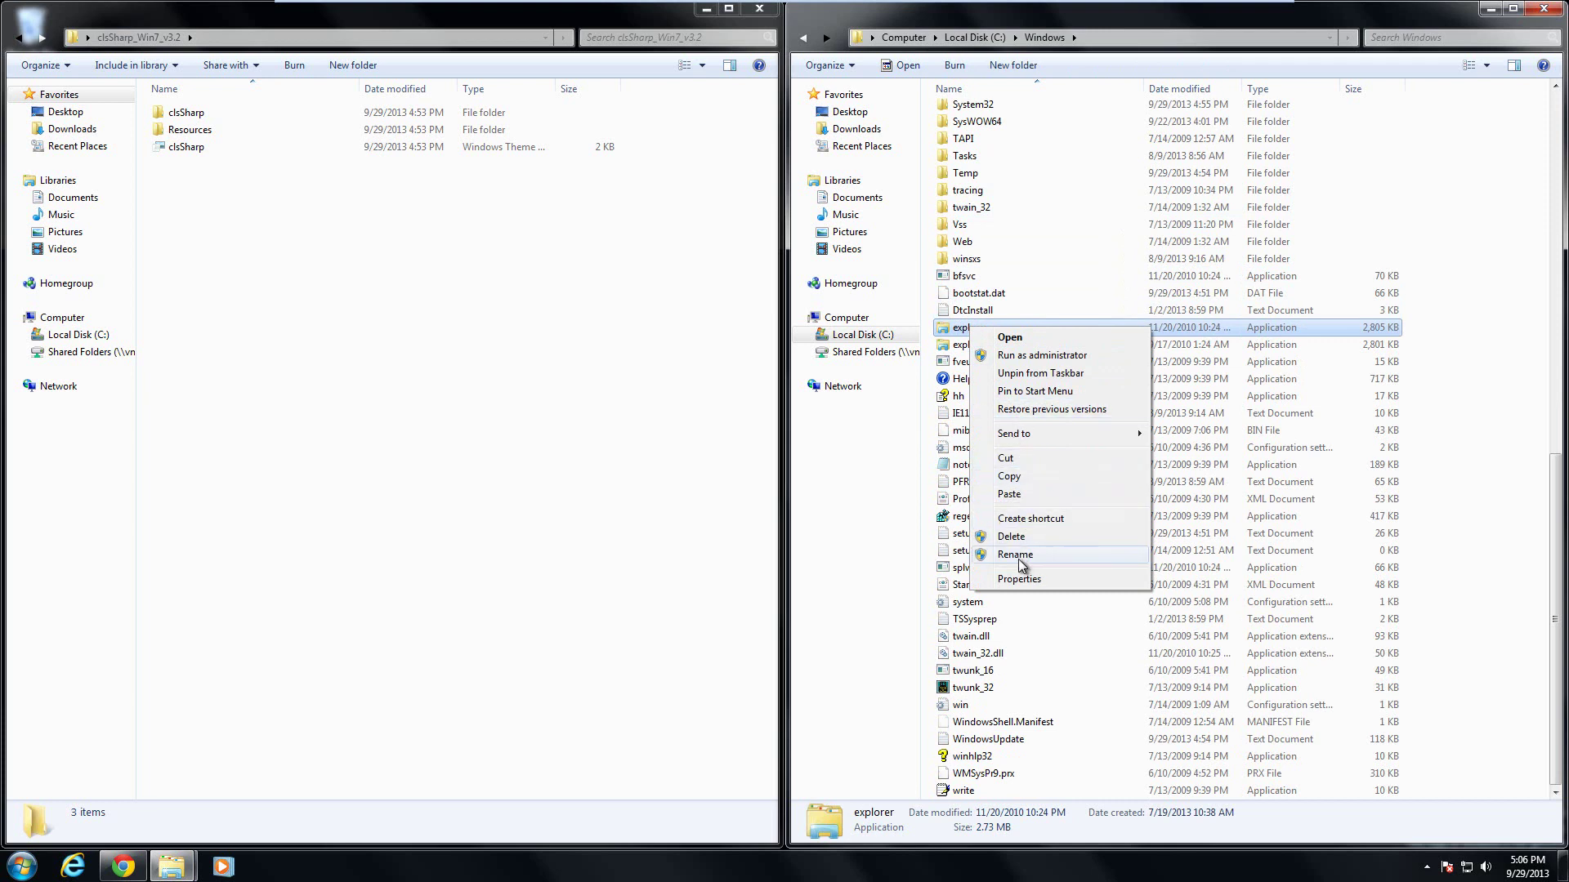
{"action": "left_click", "coordinate": [1019, 559]}
{"action": "left_click", "coordinate": [996, 323]}
{"action": "type", "text": "ba"}
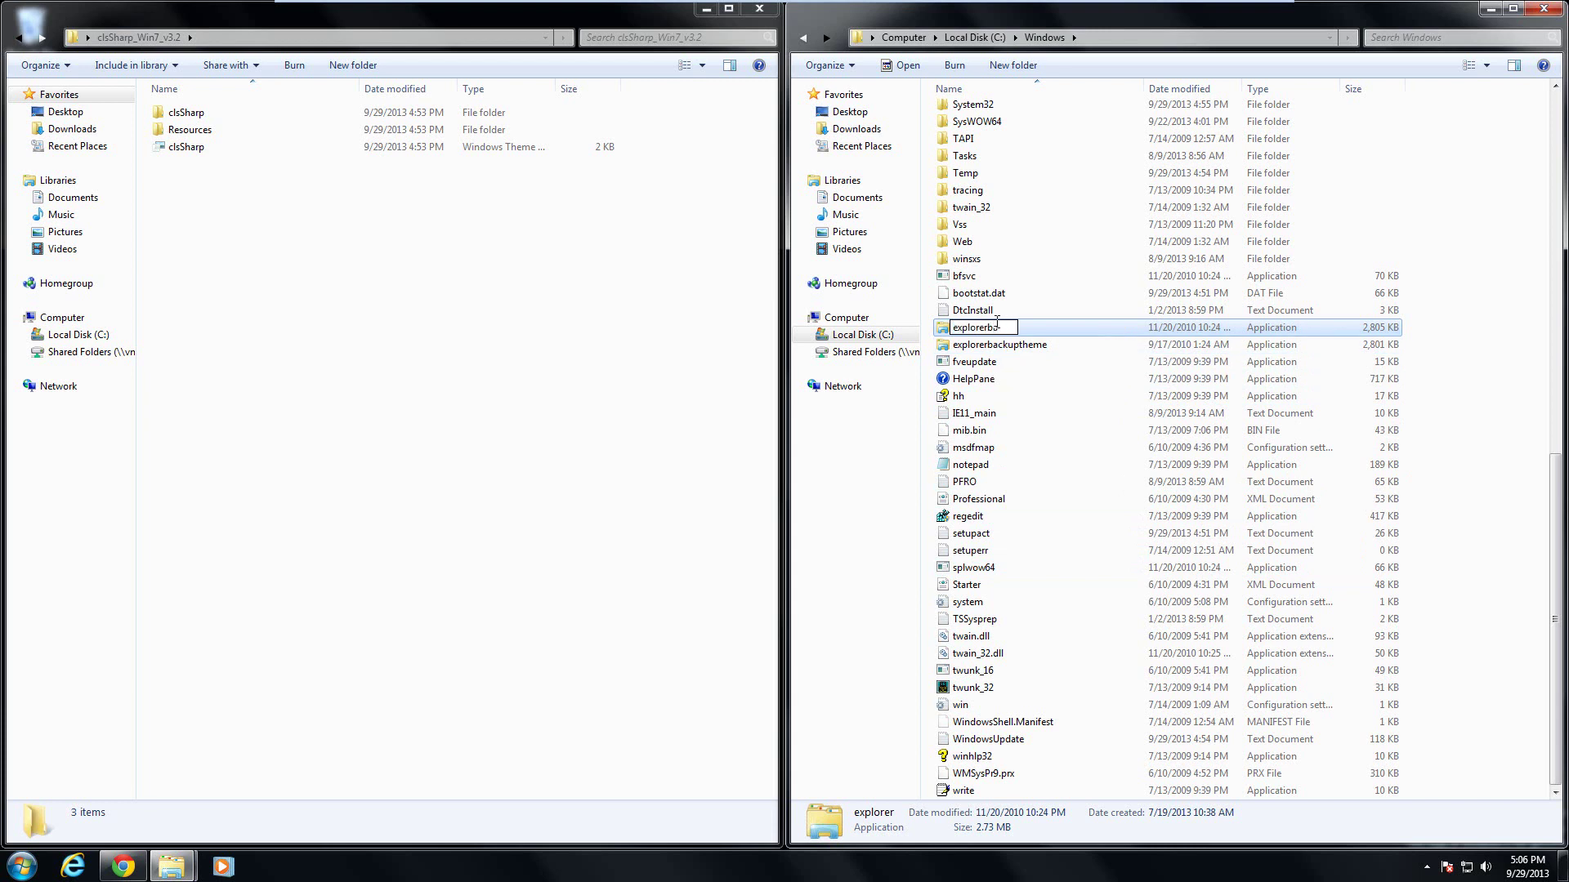
{"action": "type", "text": "ckup"}
{"action": "key", "text": "Return"}
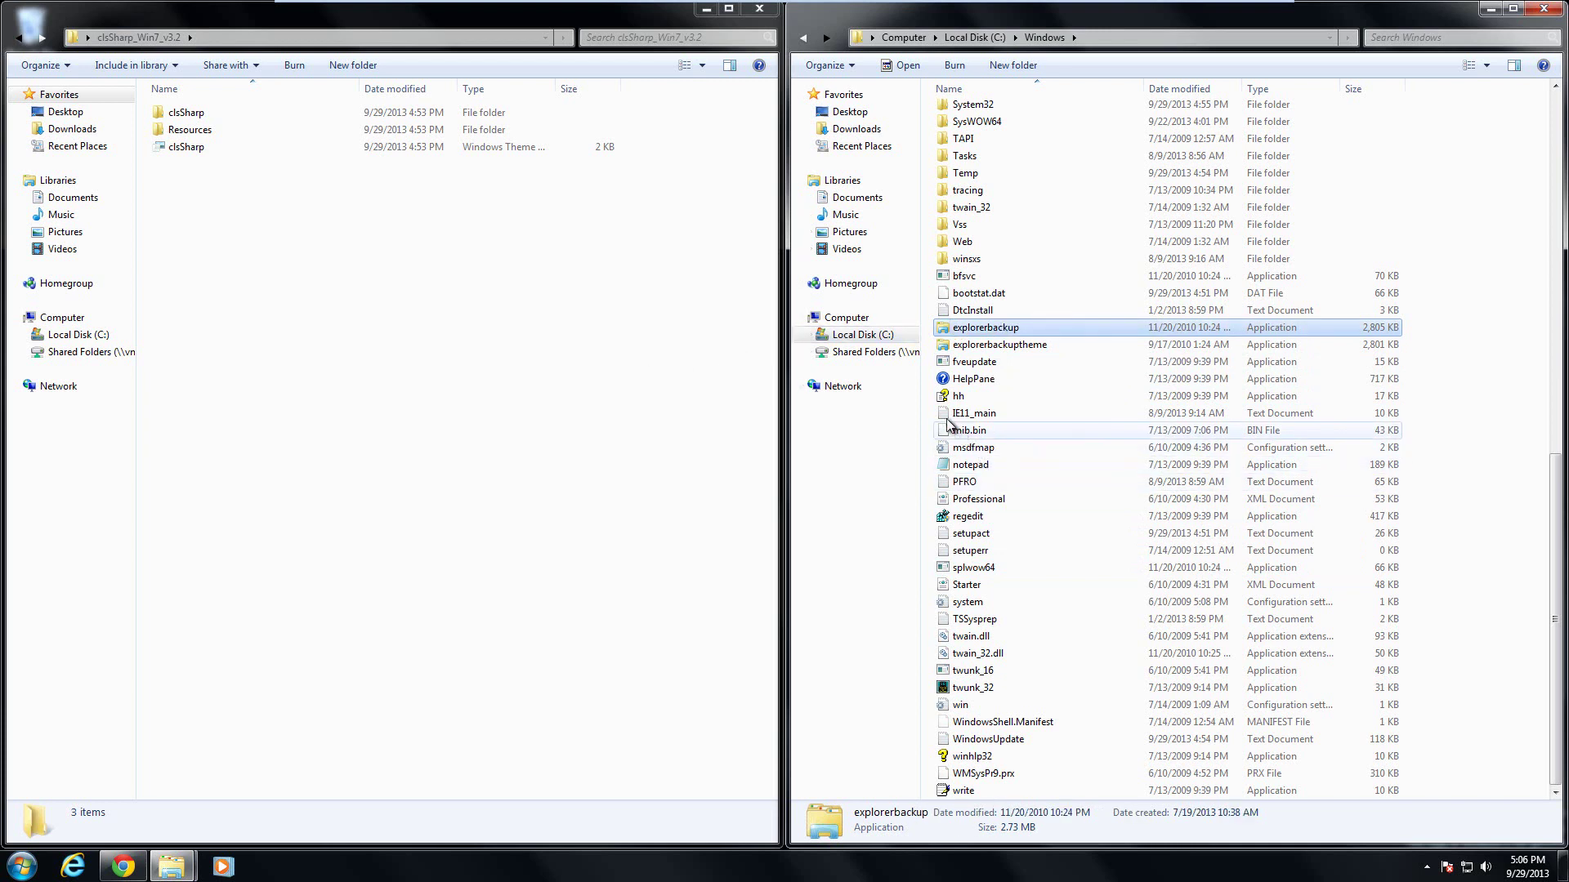
- Paste the theme's explorer into C:\Windows, granting administrator permission
{"action": "right_click", "coordinate": [929, 386]}
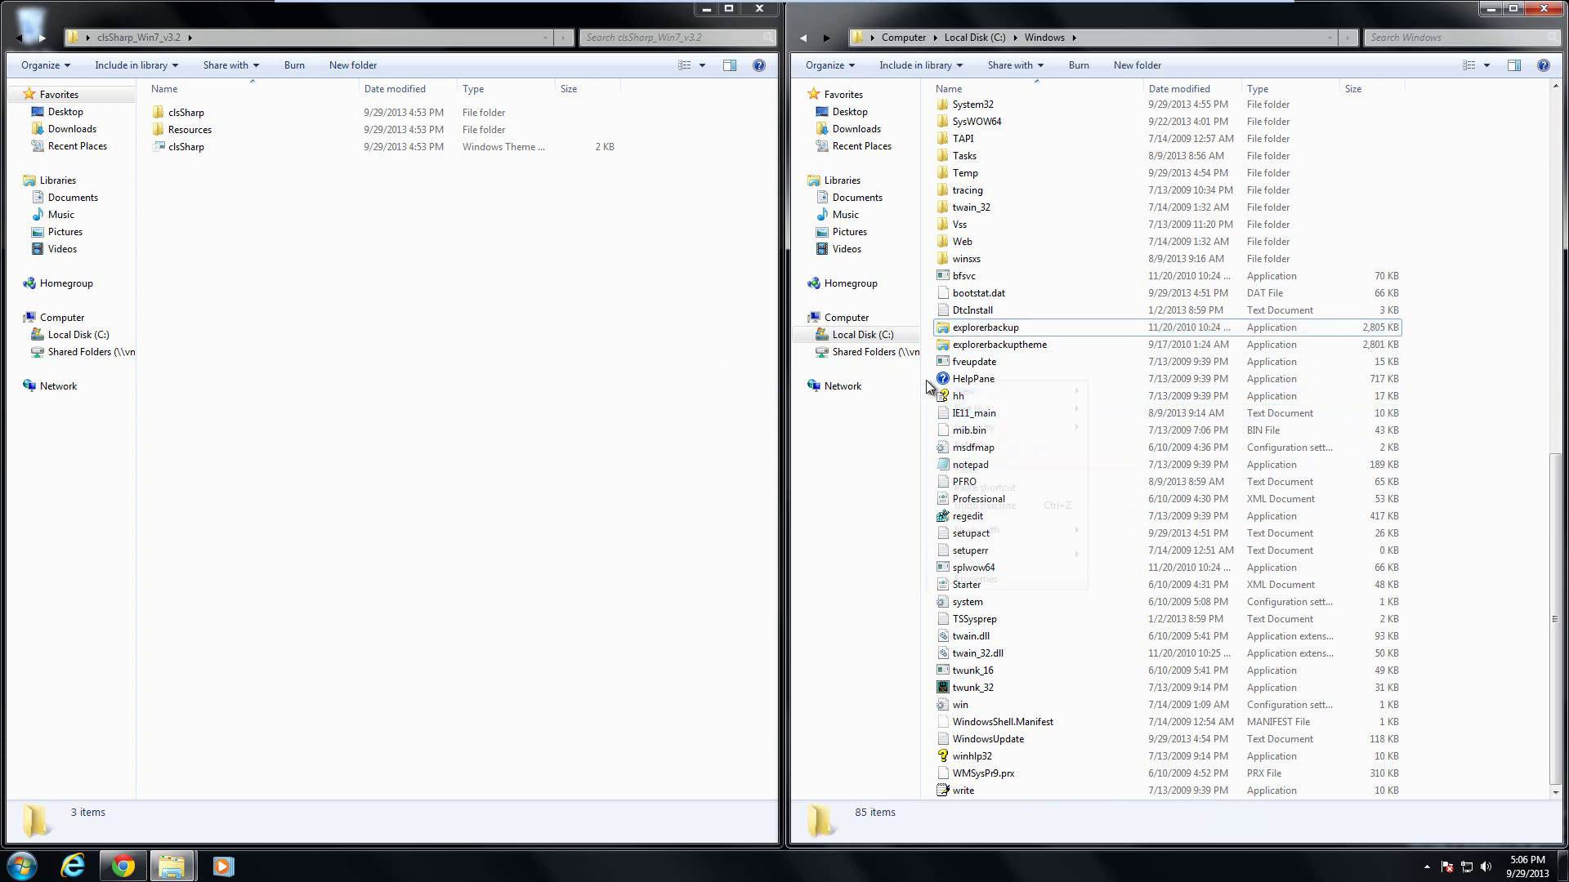
{"action": "left_click", "coordinate": [948, 471]}
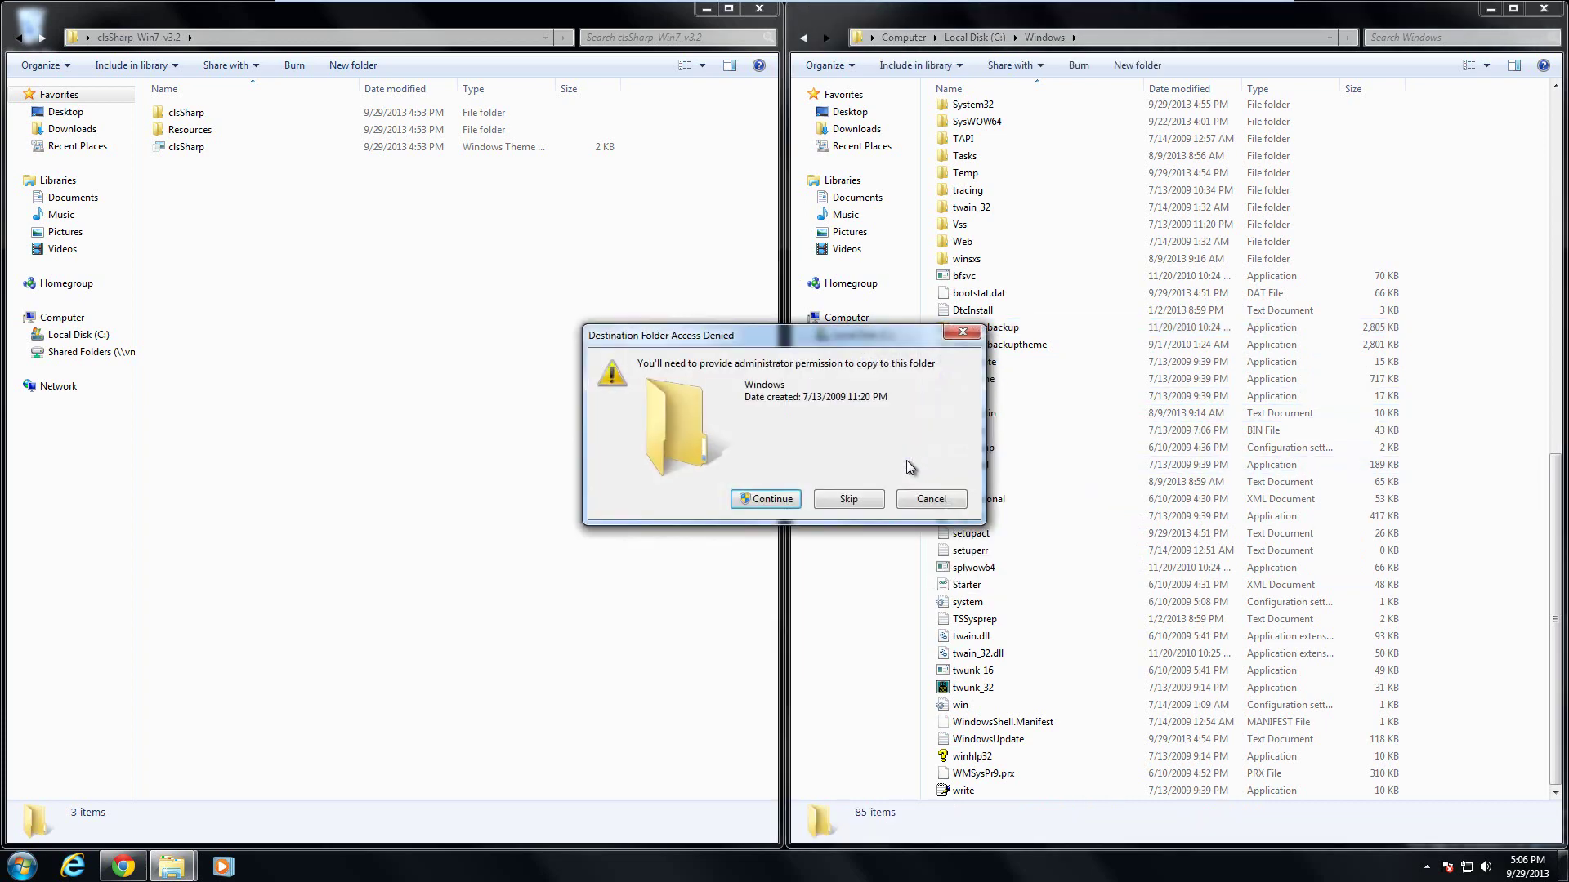
{"action": "left_click", "coordinate": [783, 498]}
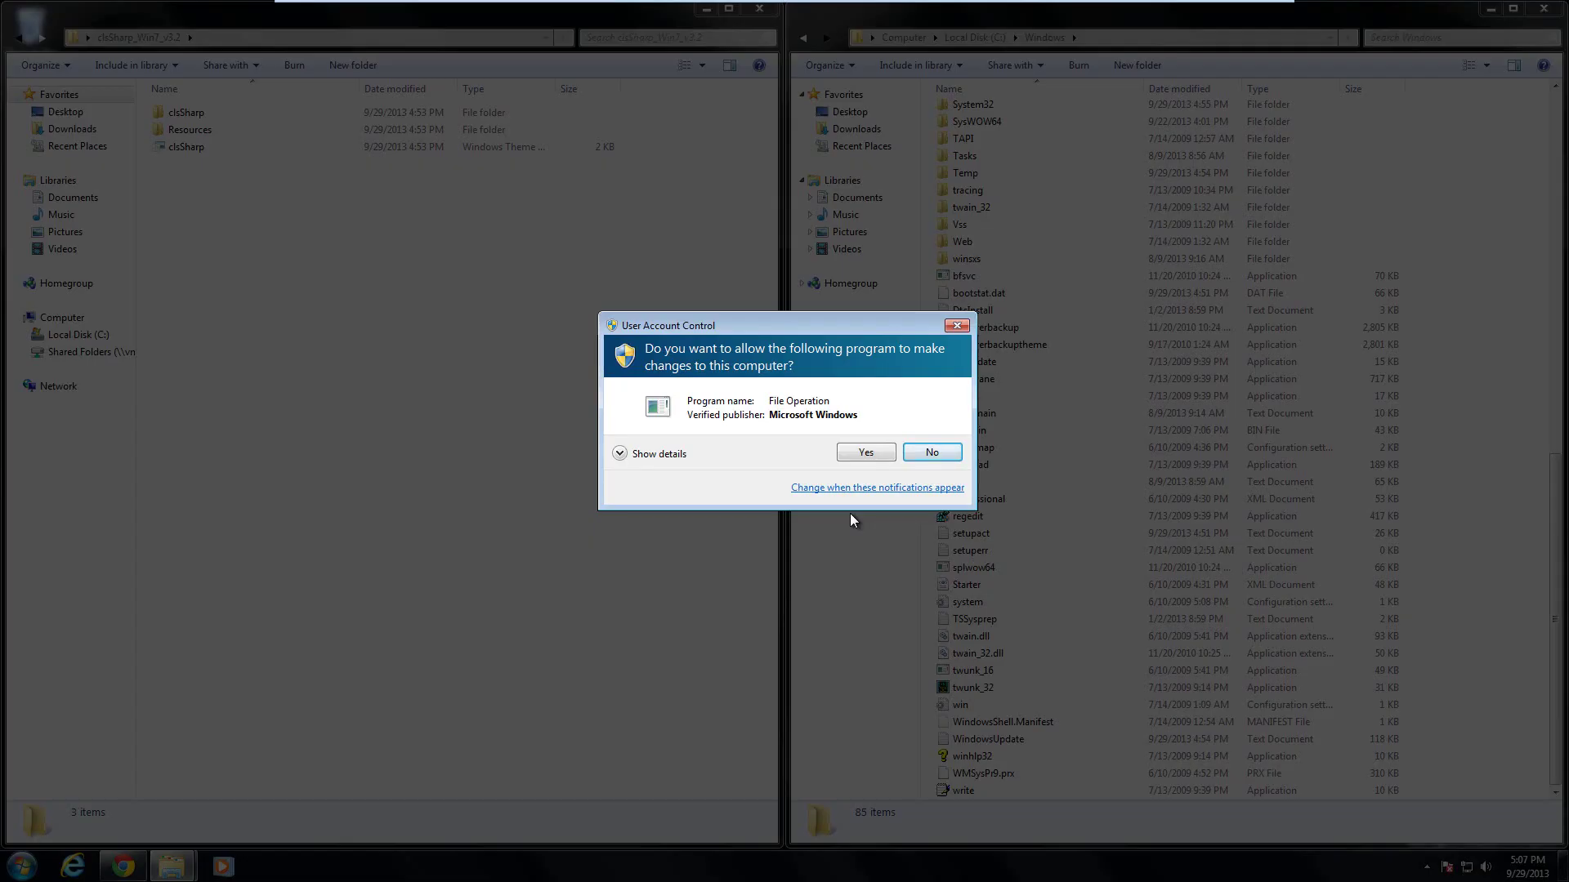
{"action": "left_click", "coordinate": [866, 451]}
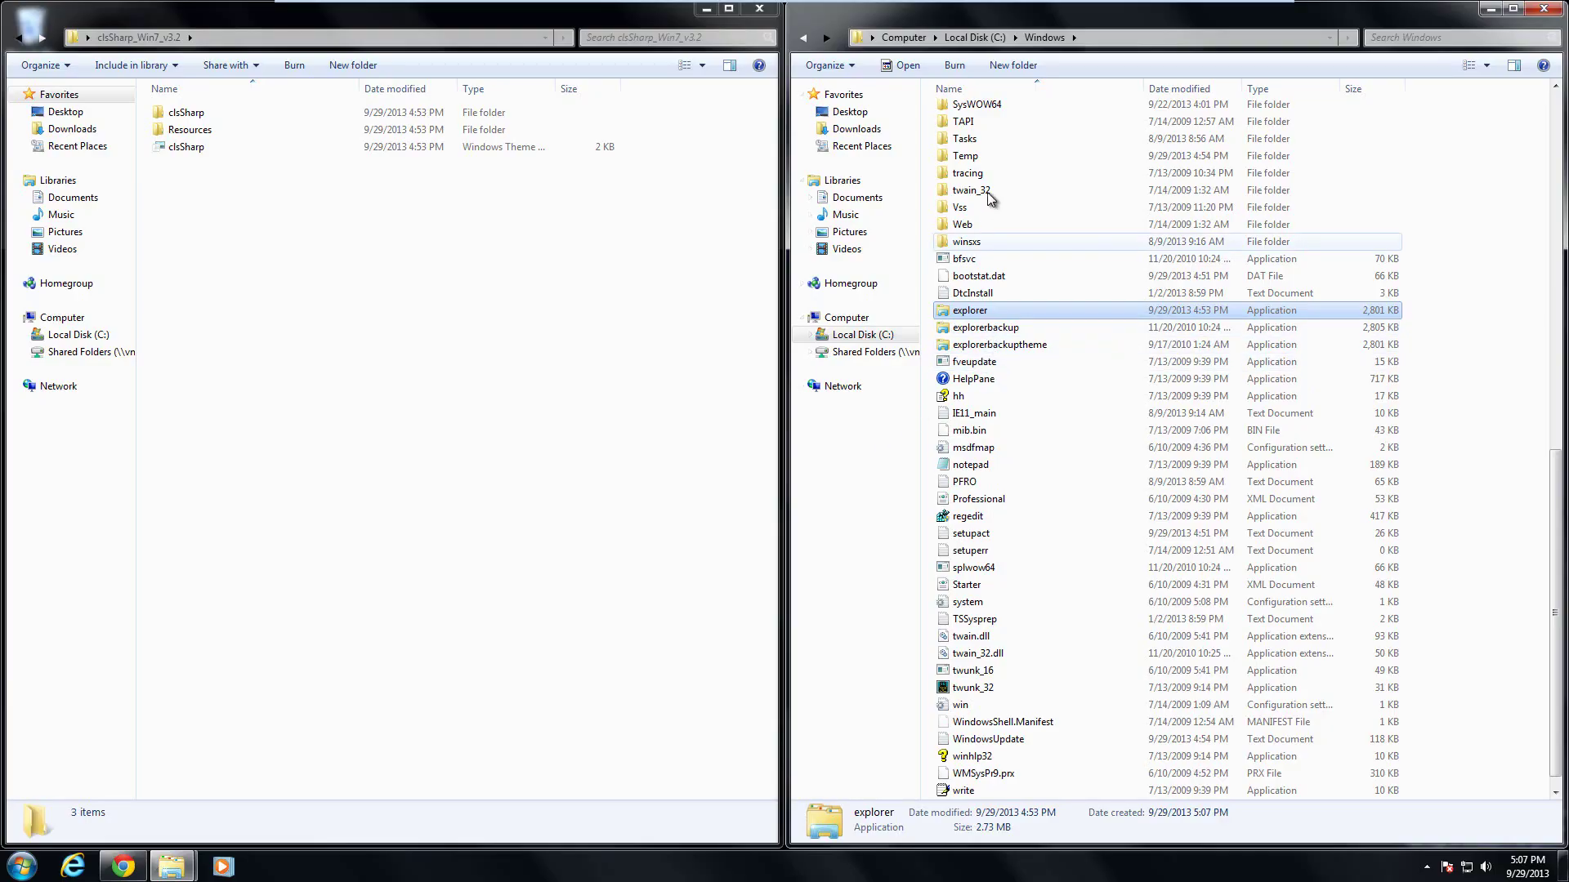
- Navigate the C: window to C:\Windows\Resources\Themes
{"action": "left_click", "coordinate": [985, 173]}
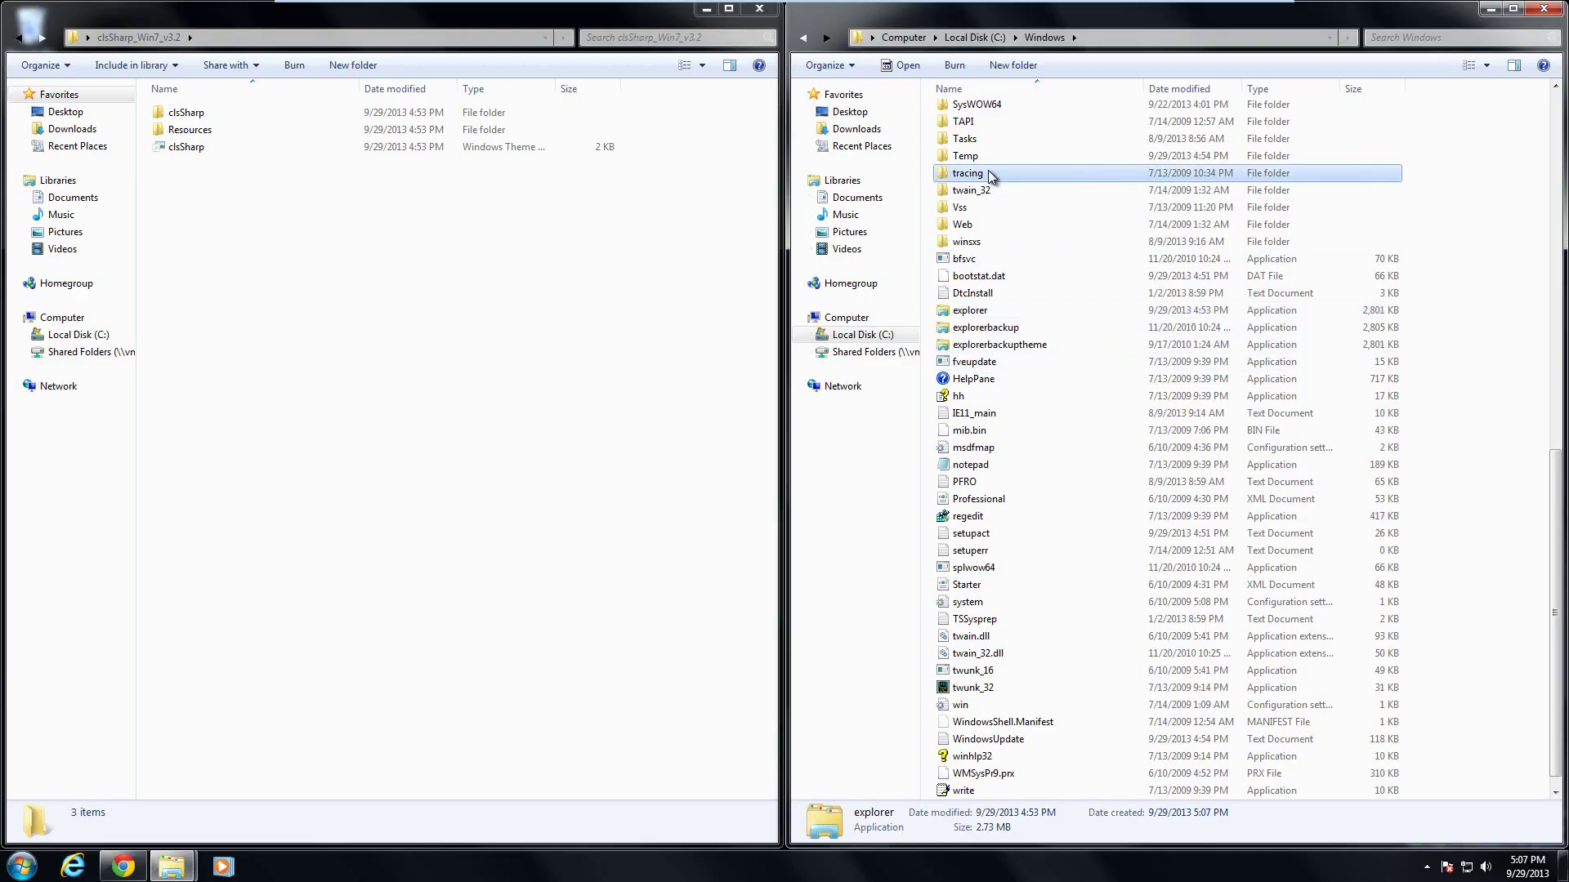
{"action": "scroll", "coordinate": [991, 168], "scroll_direction": "up", "scroll_amount": 15}
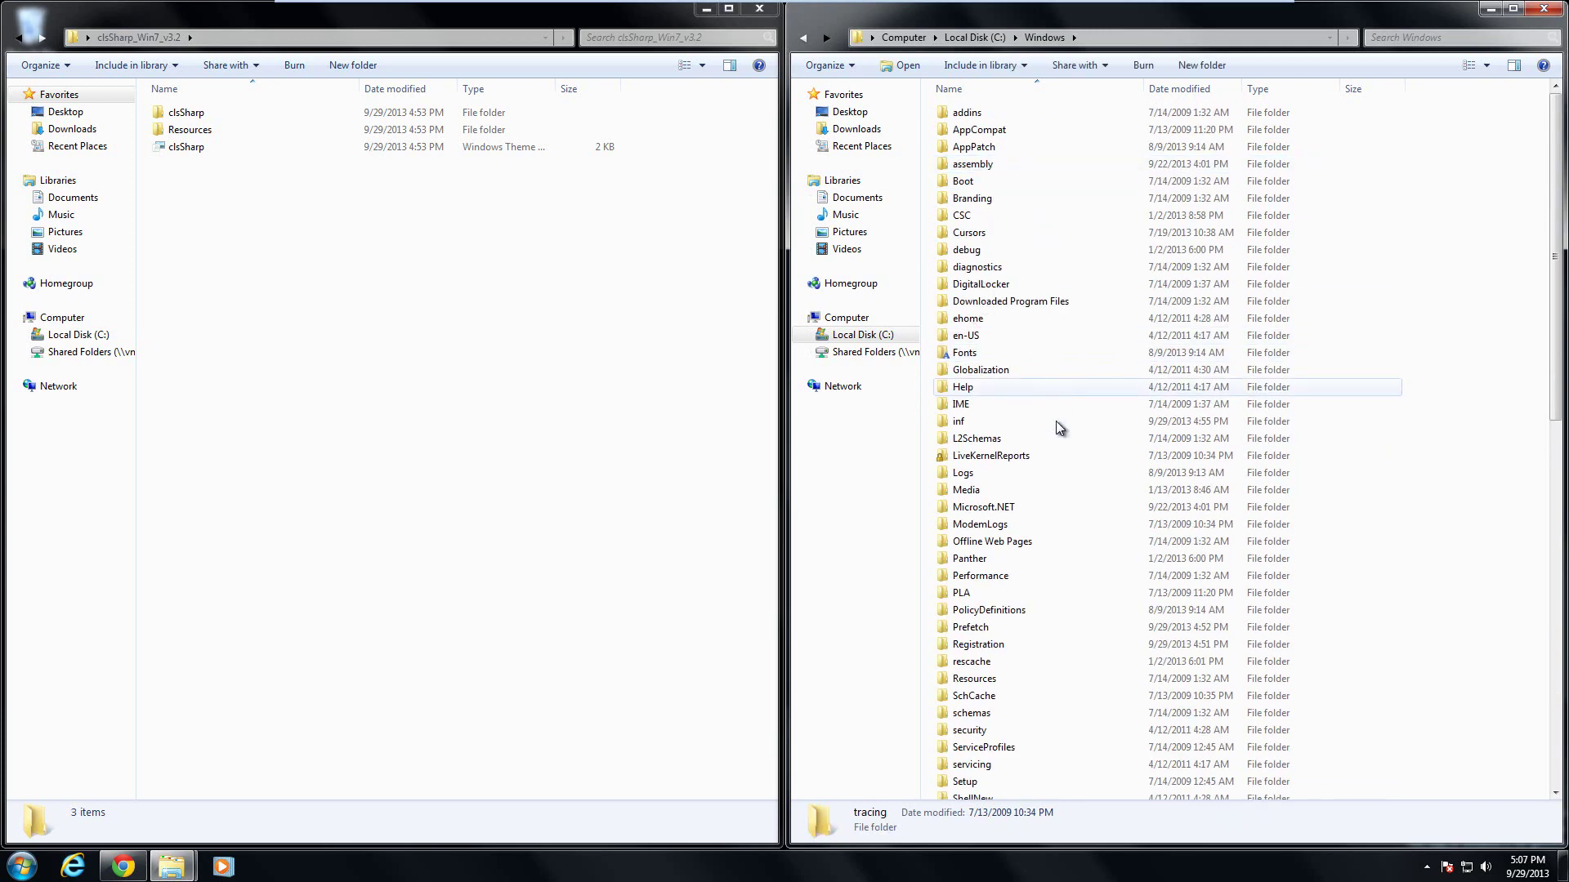
{"action": "double_click", "coordinate": [987, 680]}
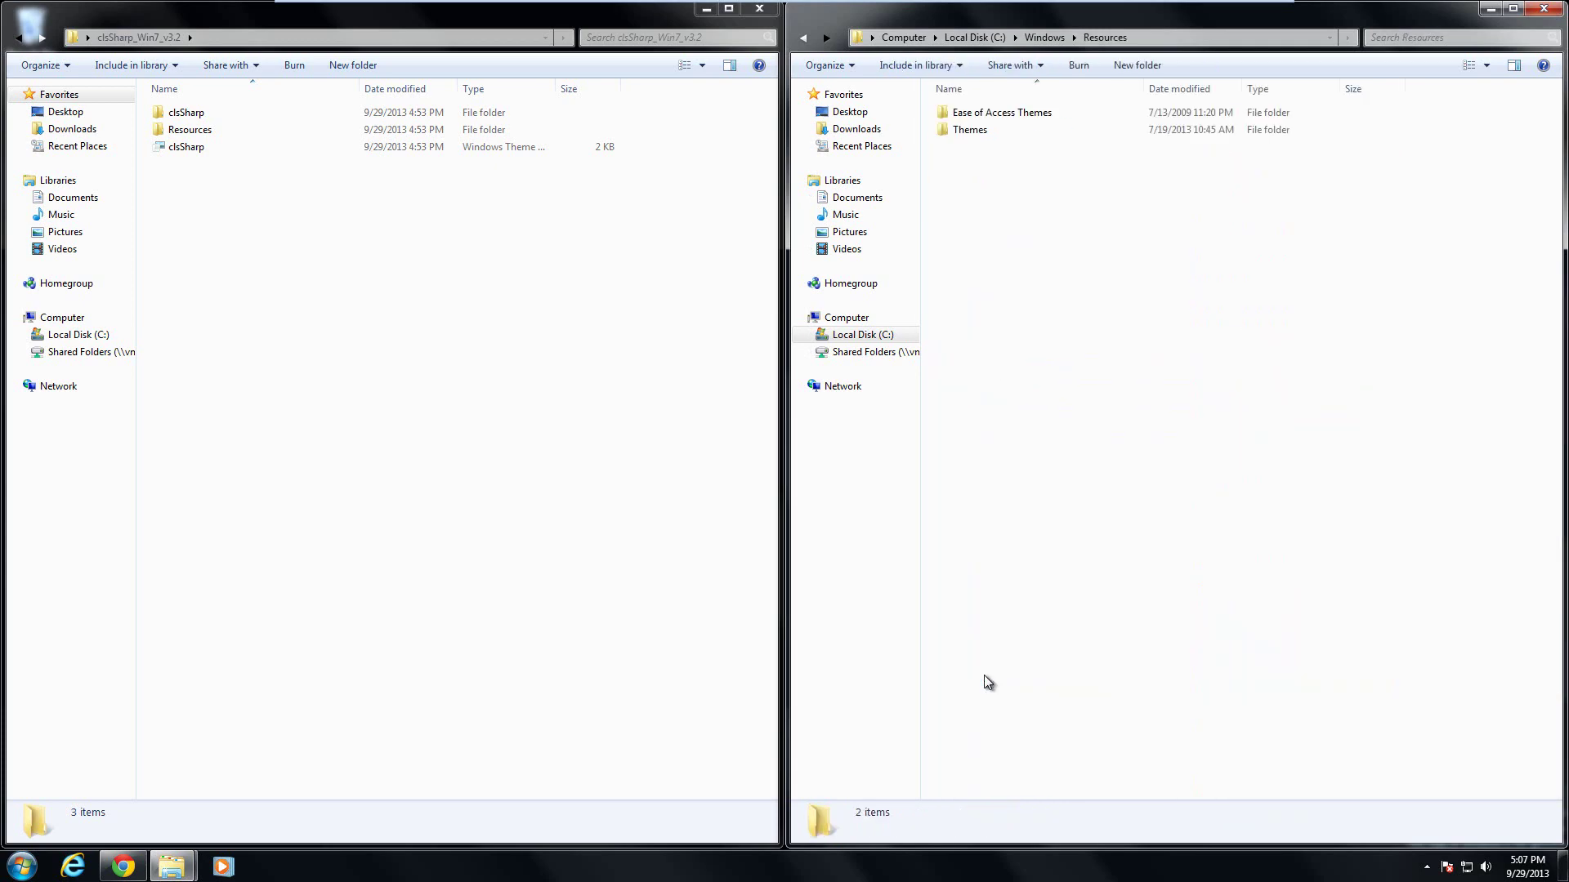
{"action": "double_click", "coordinate": [993, 130]}
- Move the clsSharp theme file and clsSharp folder into Themes, approving both access prompts
{"action": "left_click", "coordinate": [454, 449]}
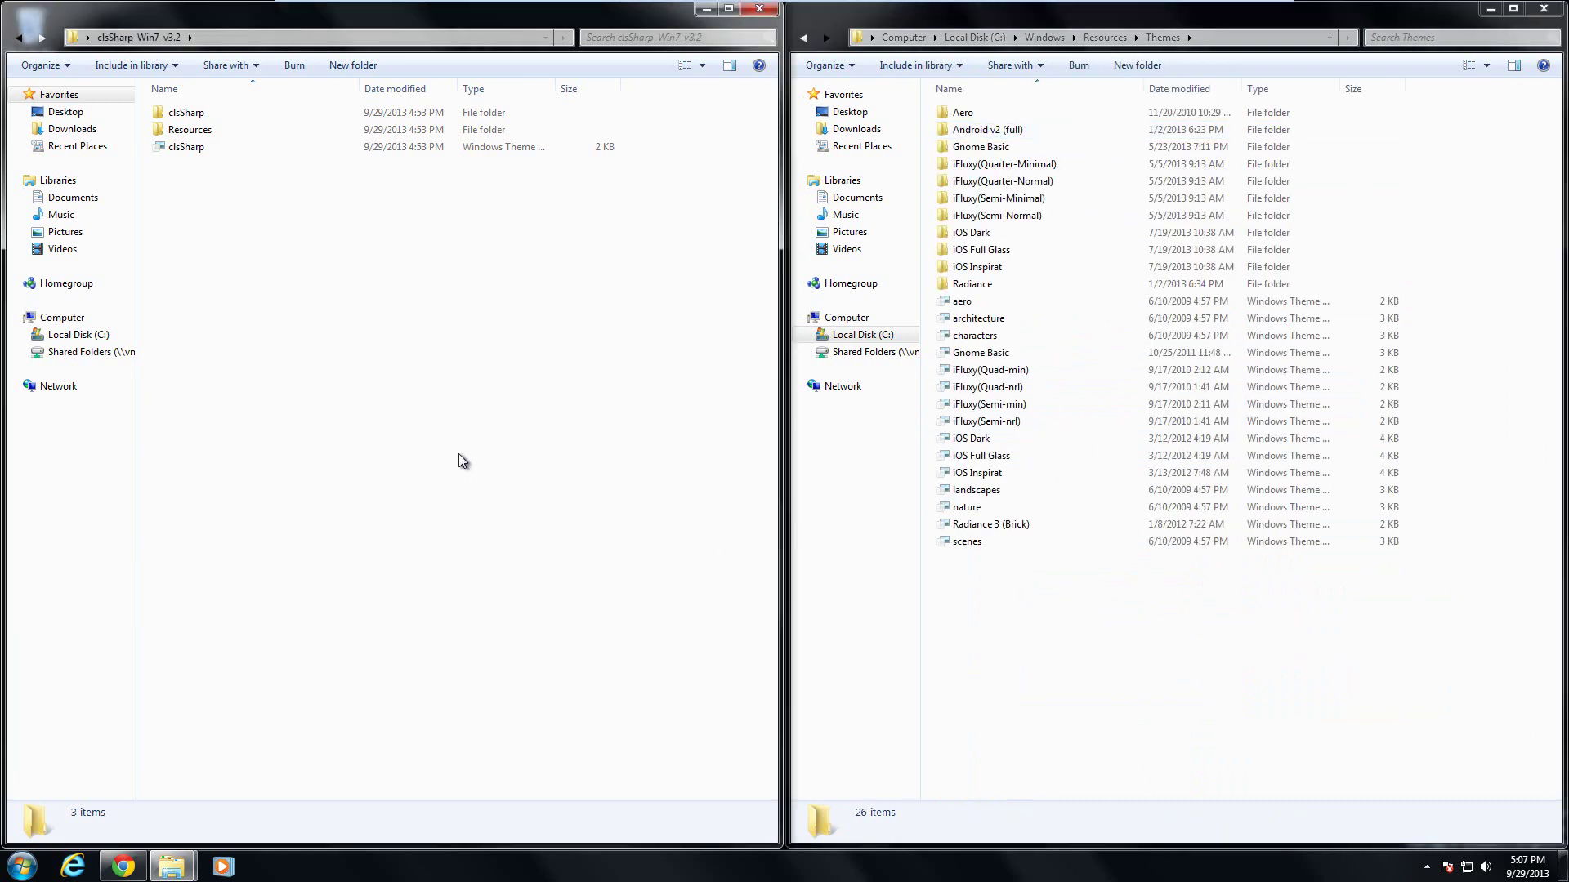
{"action": "left_click_drag", "start_coordinate": [184, 147], "coordinate": [1023, 650]}
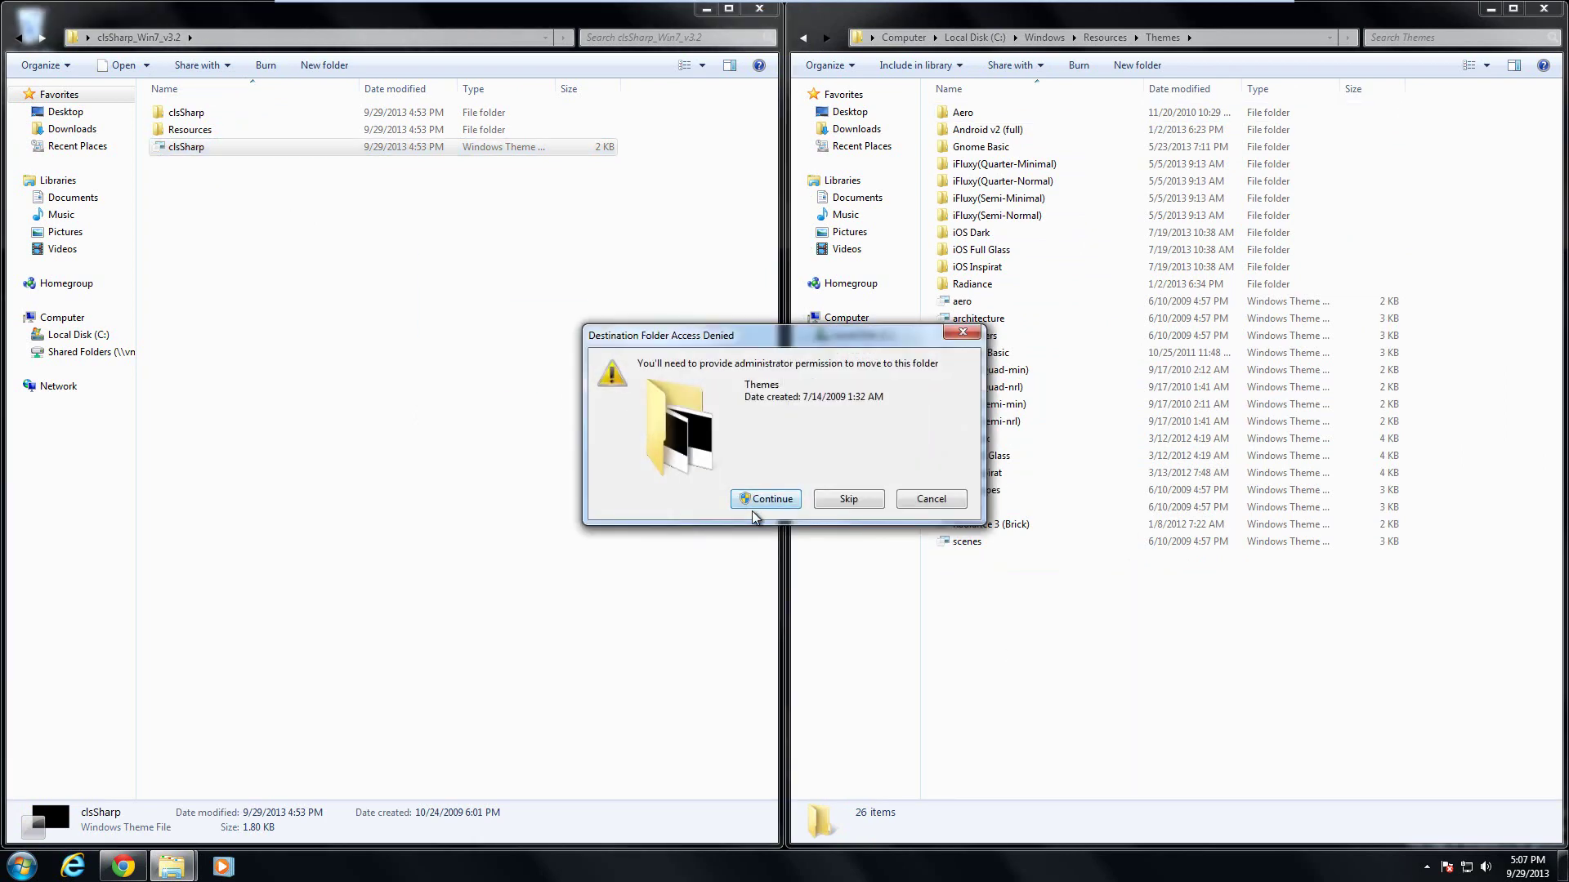
{"action": "left_click", "coordinate": [751, 494]}
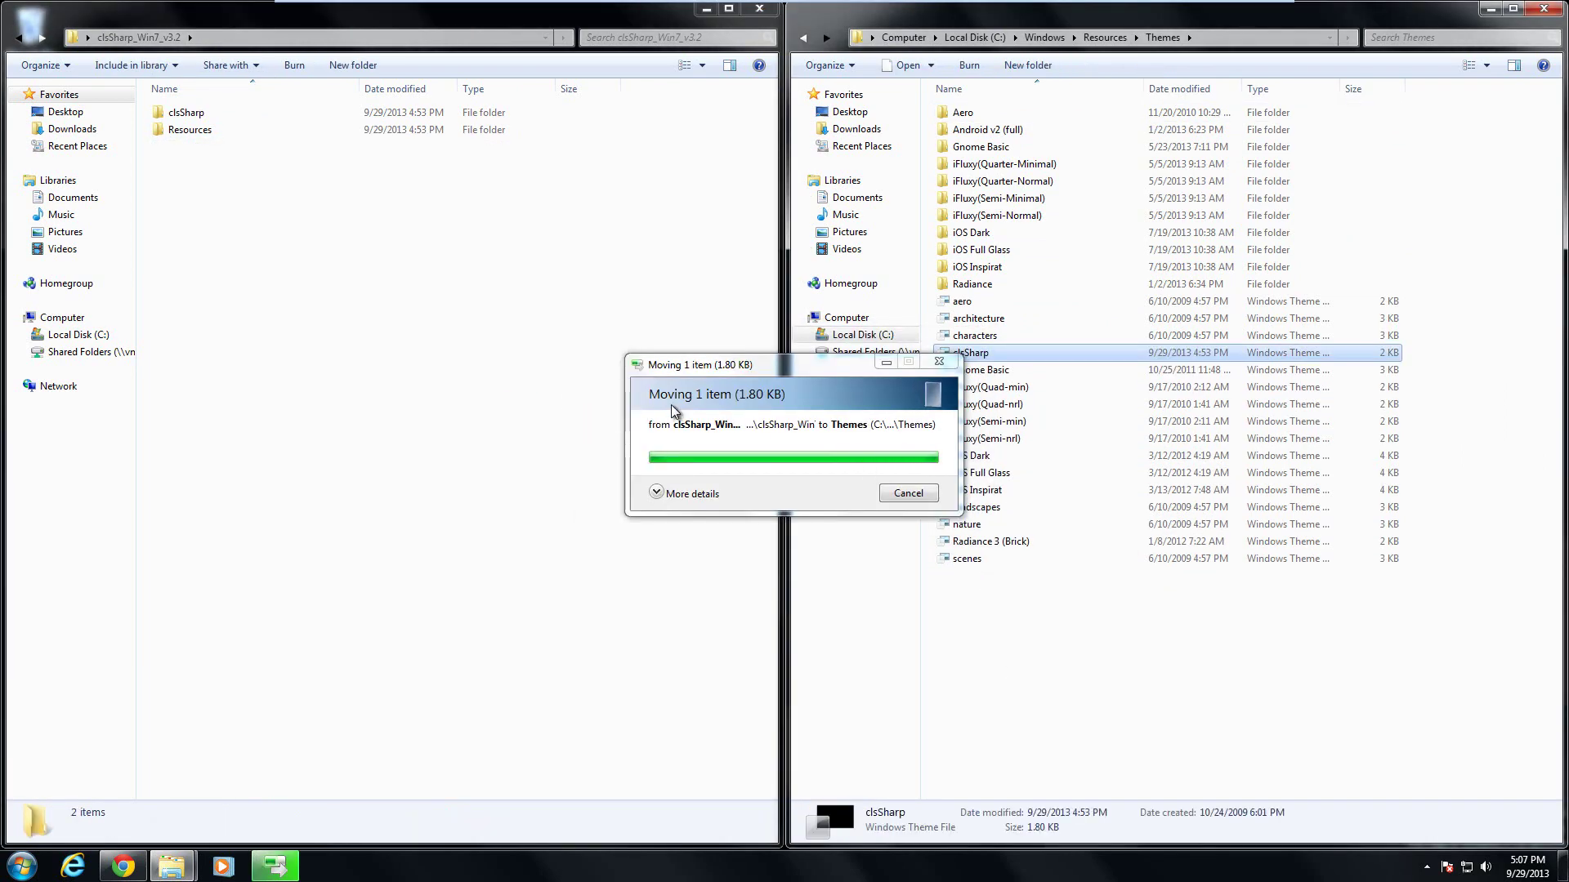
{"action": "left_click_drag", "start_coordinate": [187, 112], "coordinate": [1051, 675]}
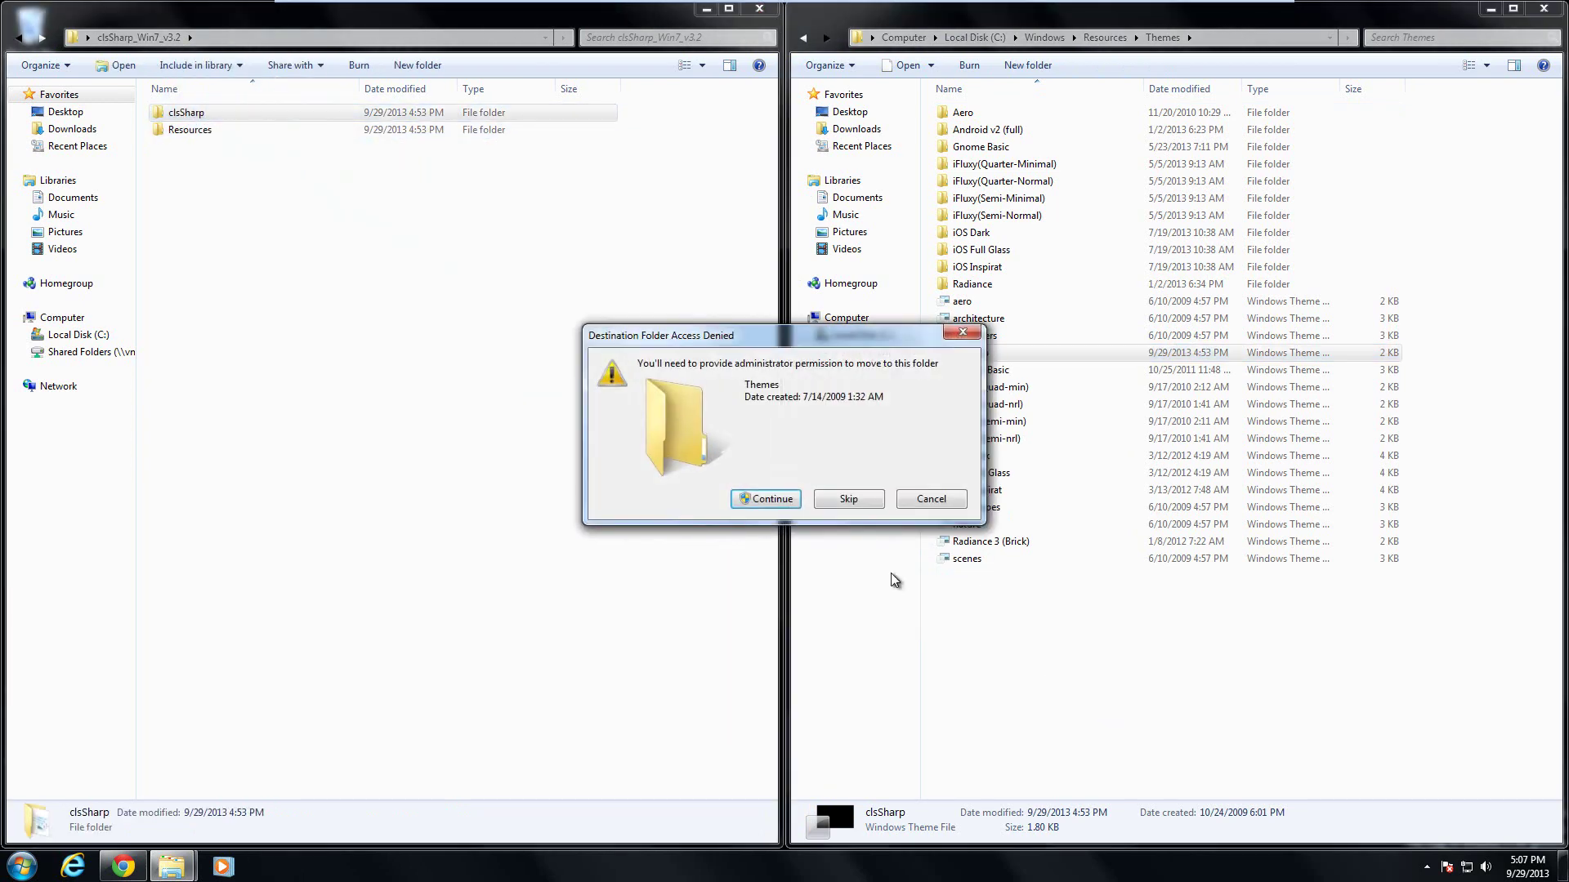
{"action": "left_click", "coordinate": [768, 496]}
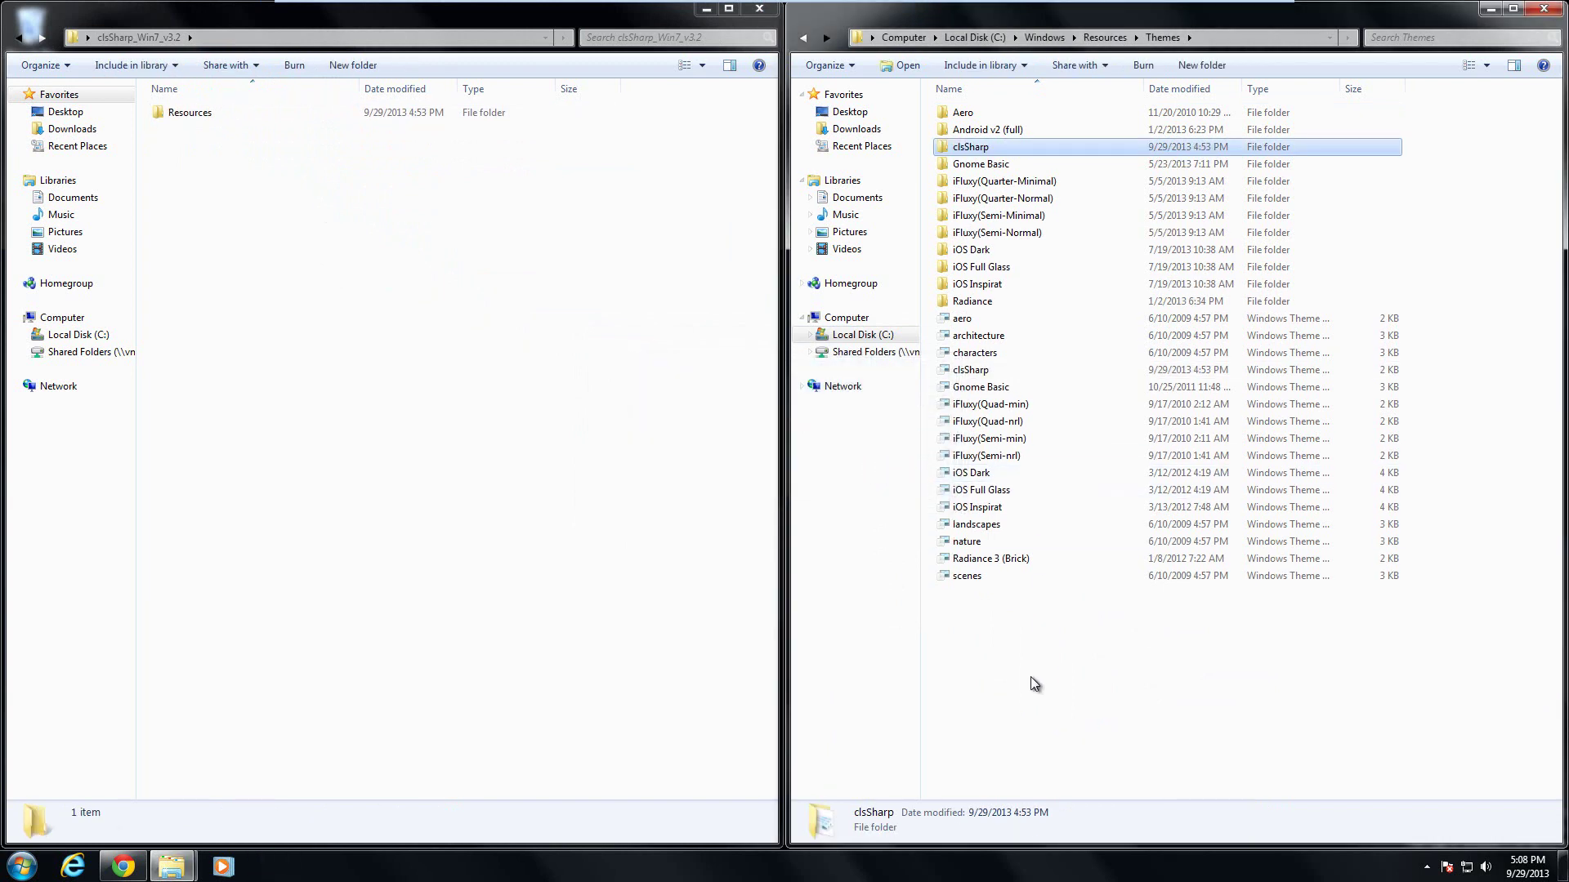
- Close both folder windows and choose the Clearscreen Sharp theme in Personalization
{"action": "left_click", "coordinate": [759, 8]}
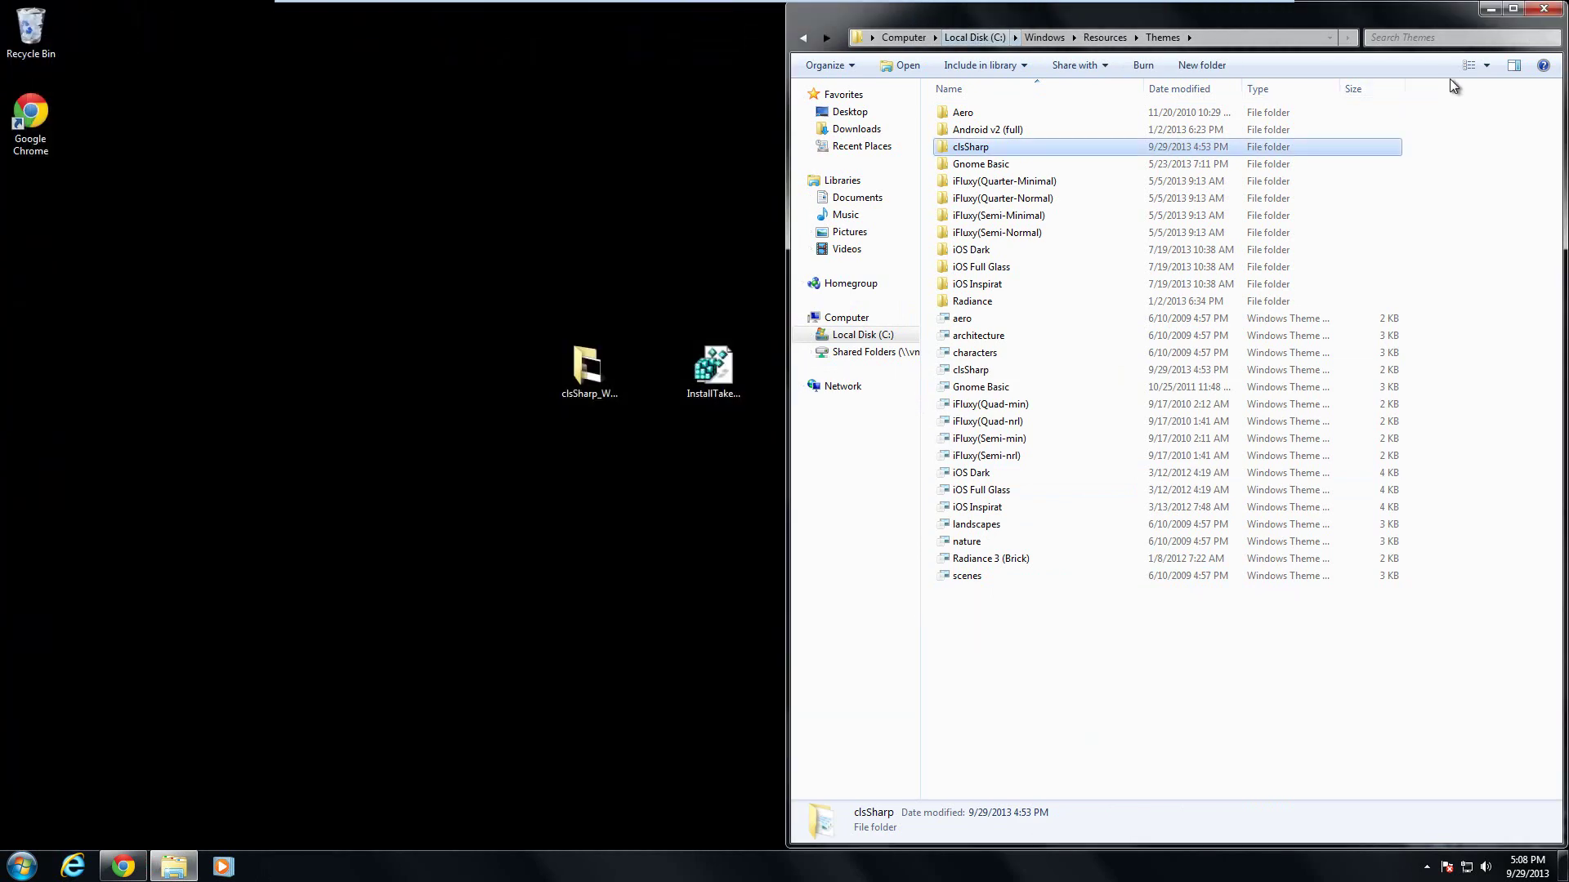
{"action": "left_click", "coordinate": [1543, 8]}
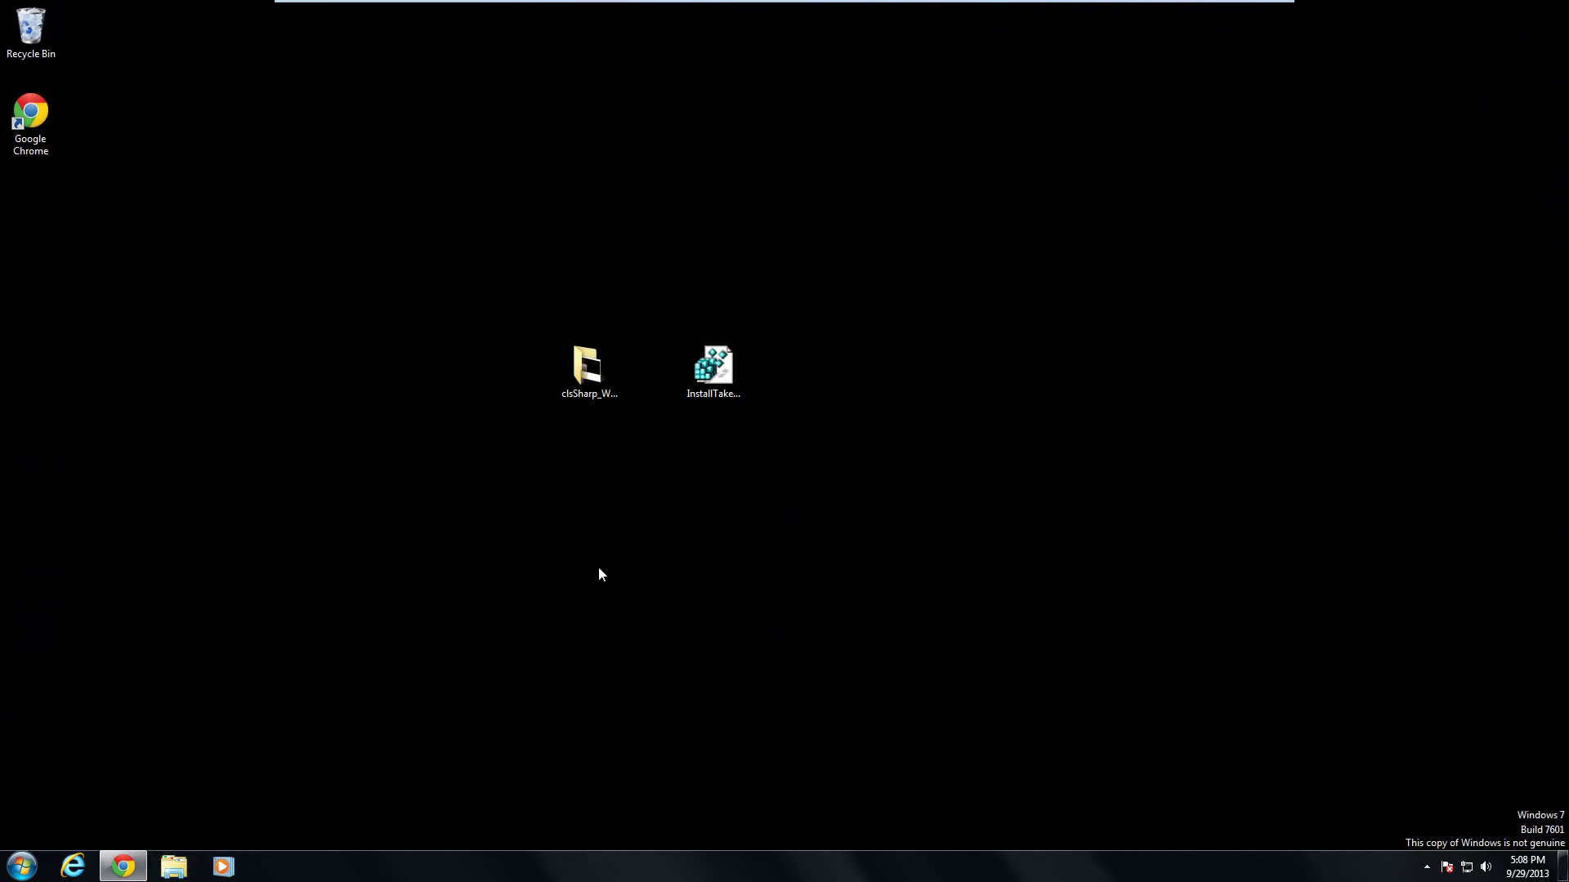
{"action": "right_click", "coordinate": [598, 566]}
{"action": "left_click", "coordinate": [659, 759]}
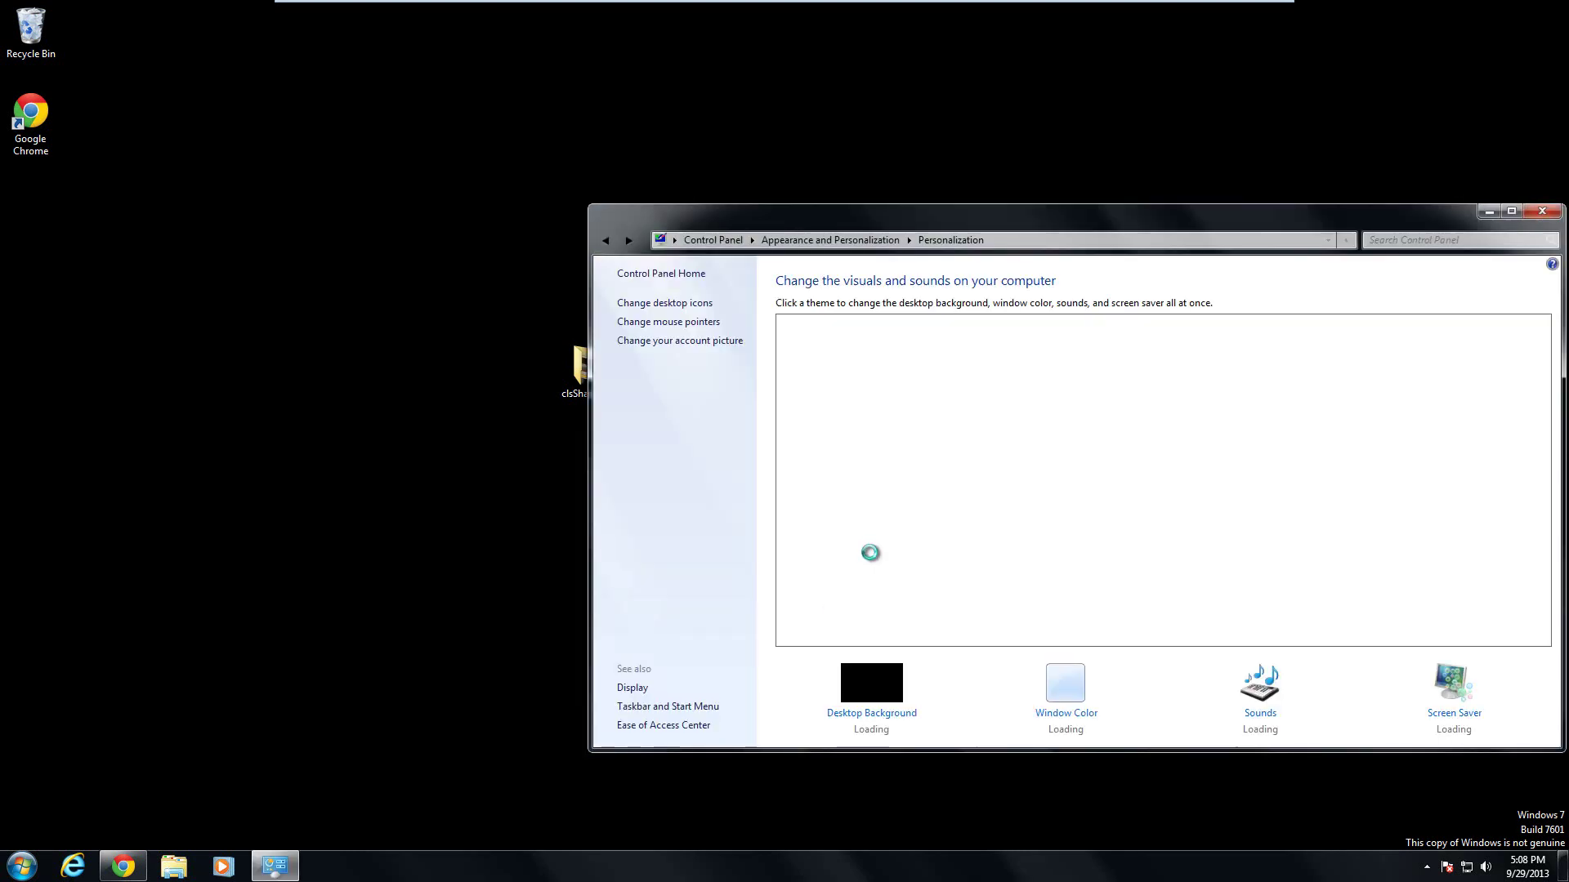
{"action": "left_click_drag", "start_coordinate": [1546, 384], "coordinate": [1531, 549]}
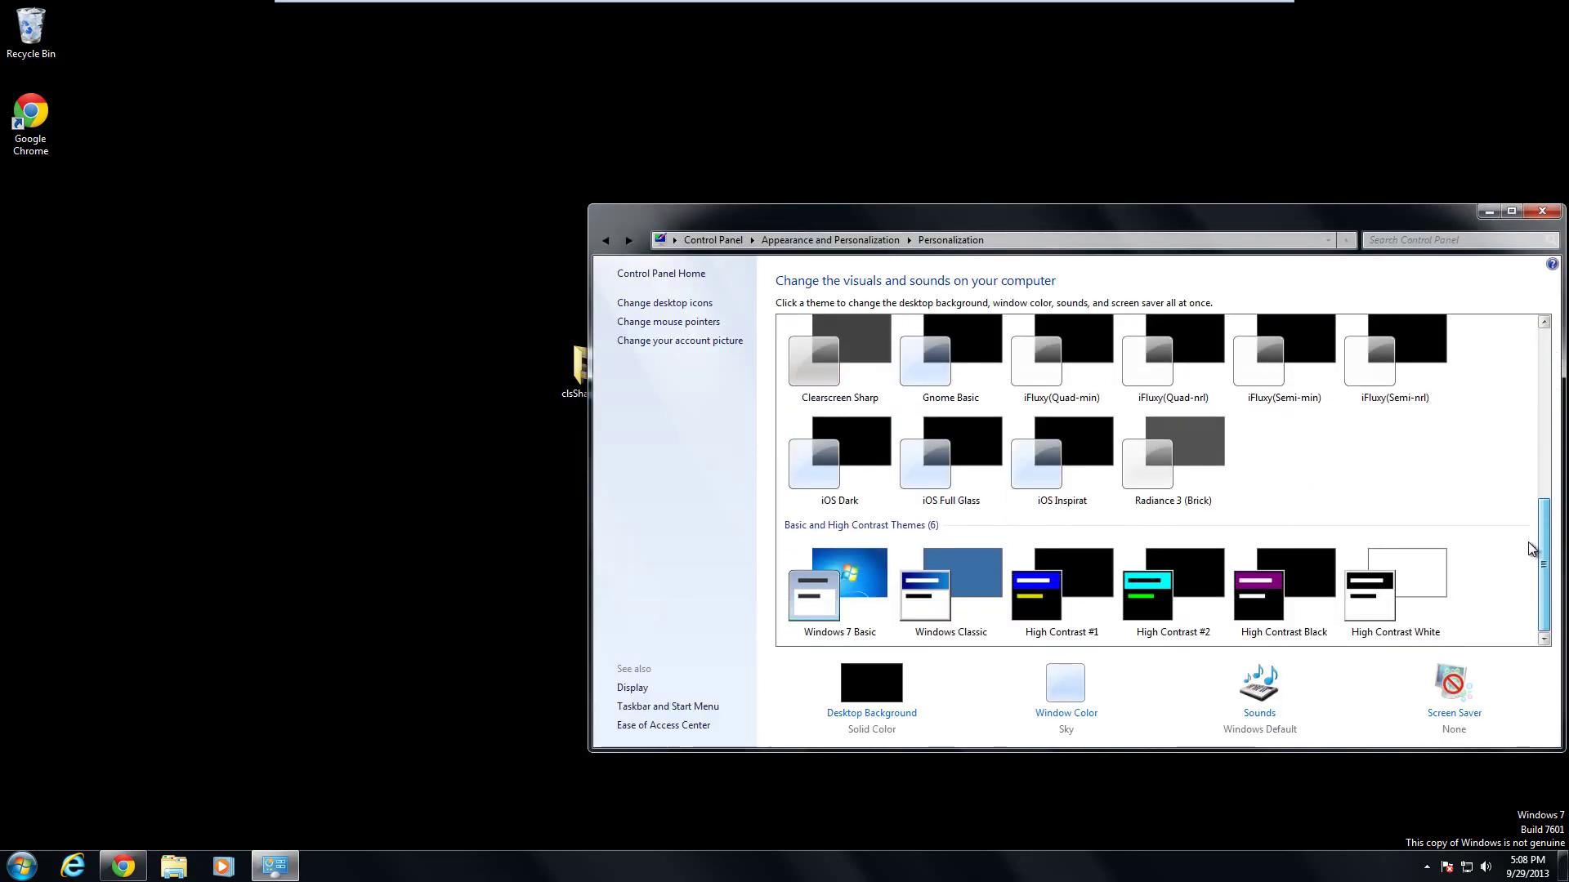
{"action": "left_click", "coordinate": [822, 376]}
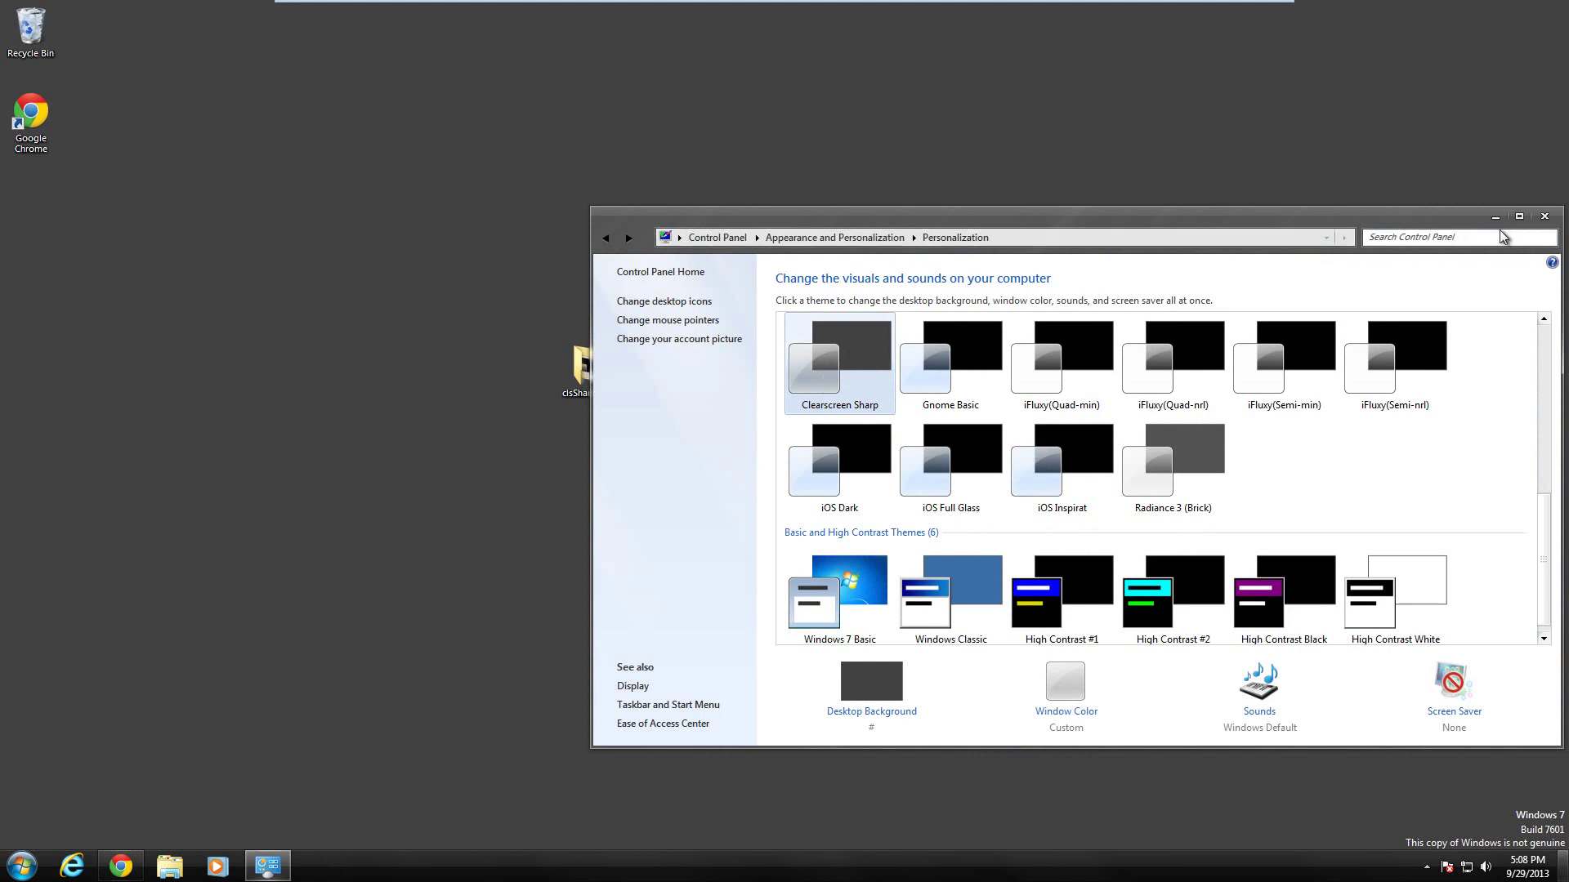
- Close Personalization and choose Restart from the Start menu's Shut down options
{"action": "left_click", "coordinate": [1550, 219]}
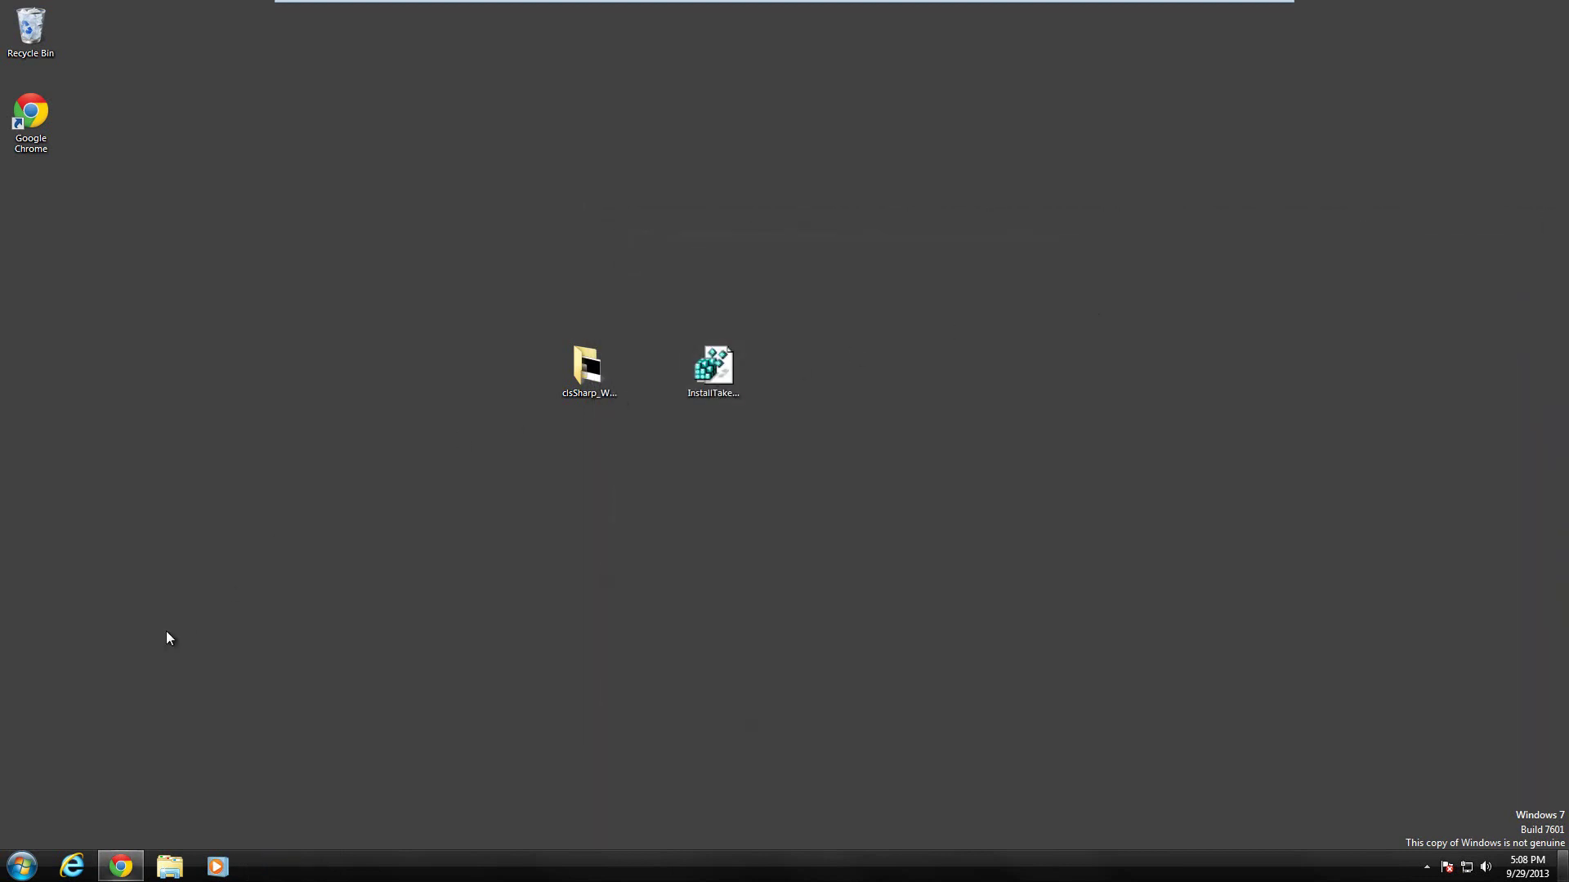
{"action": "left_click", "coordinate": [21, 866]}
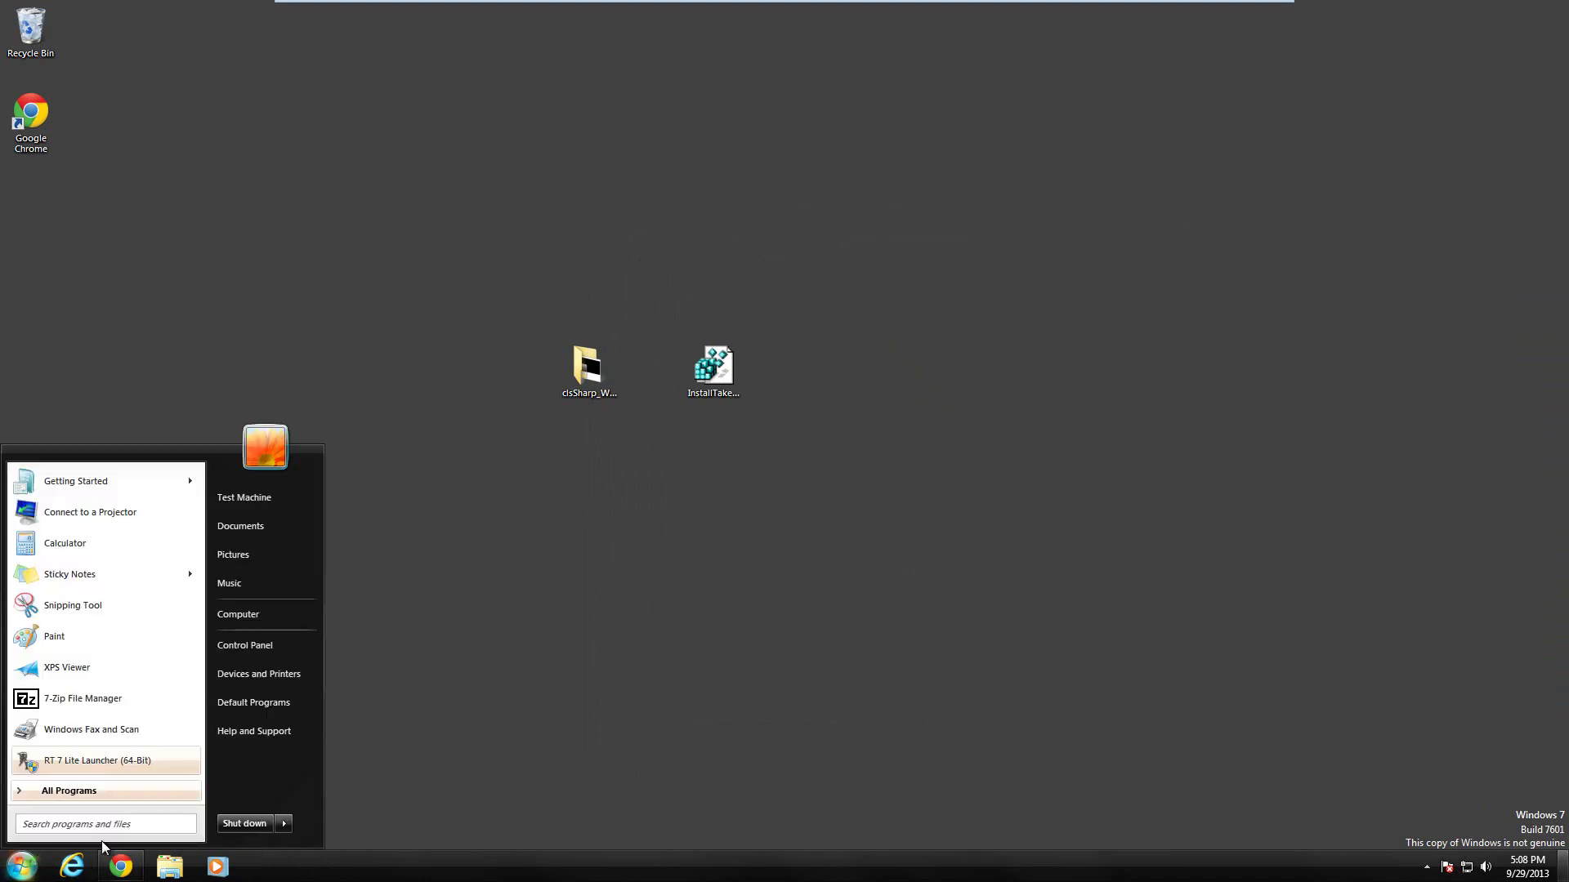
{"action": "mouse_move", "coordinate": [285, 825]}
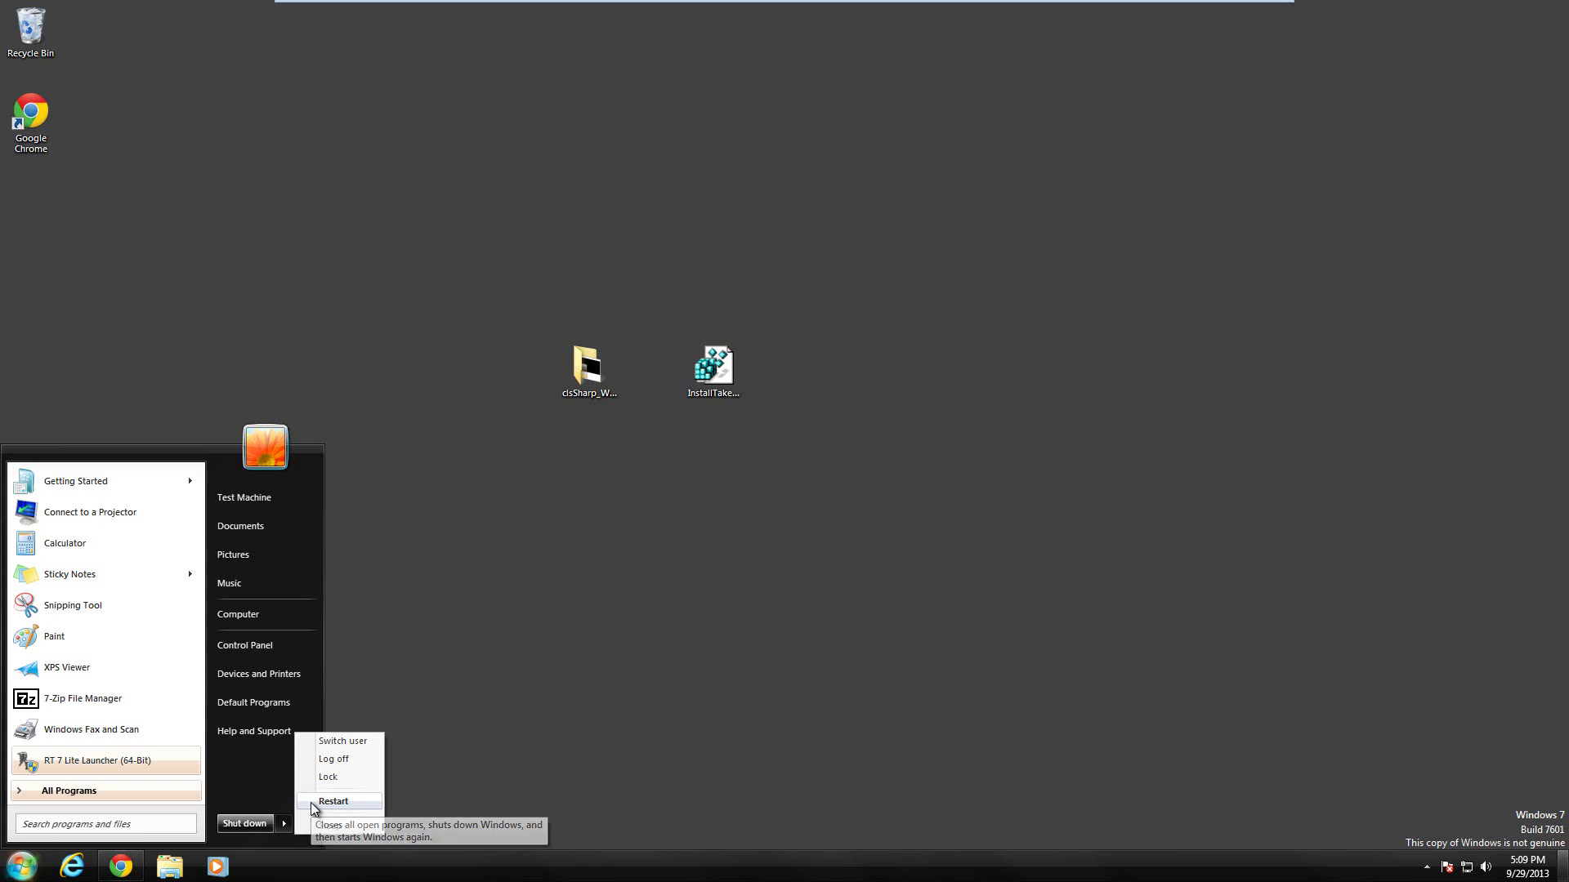
{"action": "left_click", "coordinate": [311, 804]}
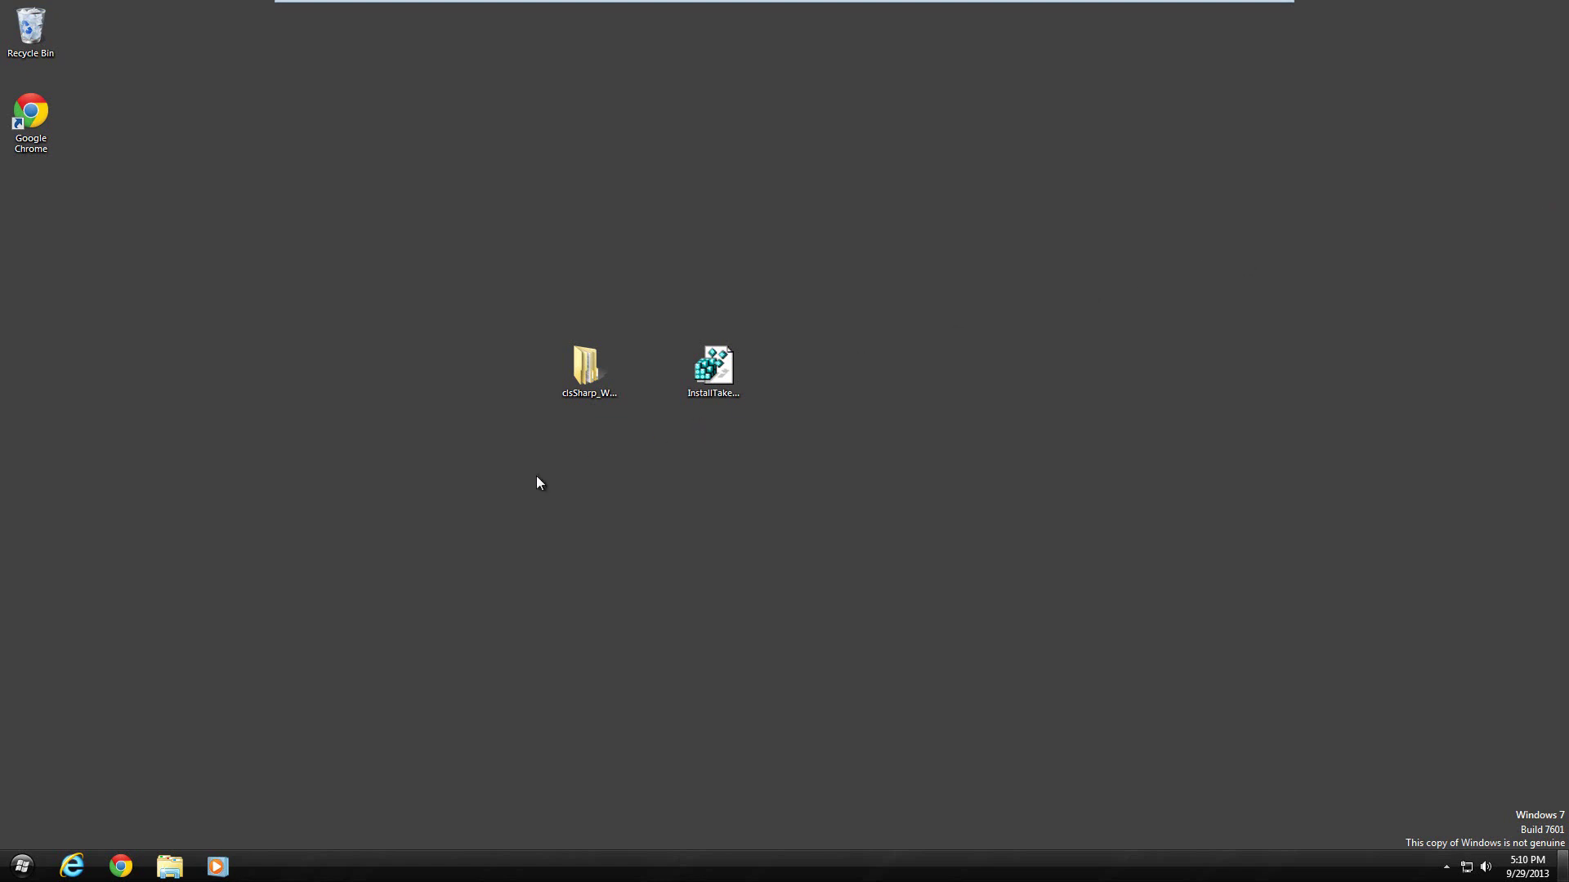
- Inspect the restyled desktop context menu, close it, and open the themed Start menu
{"action": "right_click", "coordinate": [352, 512]}
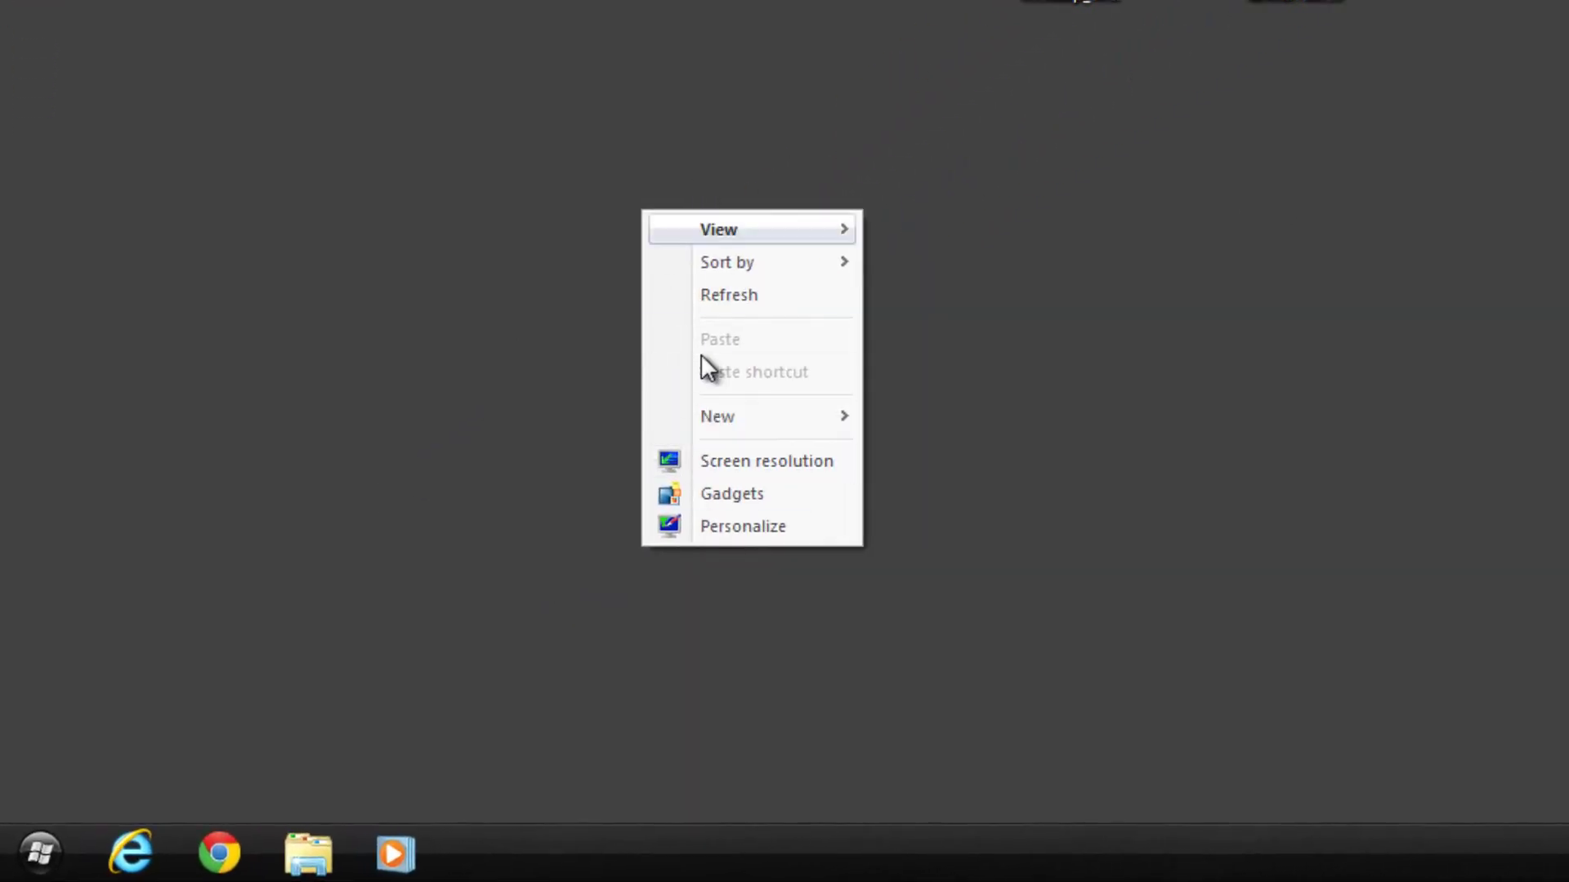
{"action": "mouse_move", "coordinate": [652, 248]}
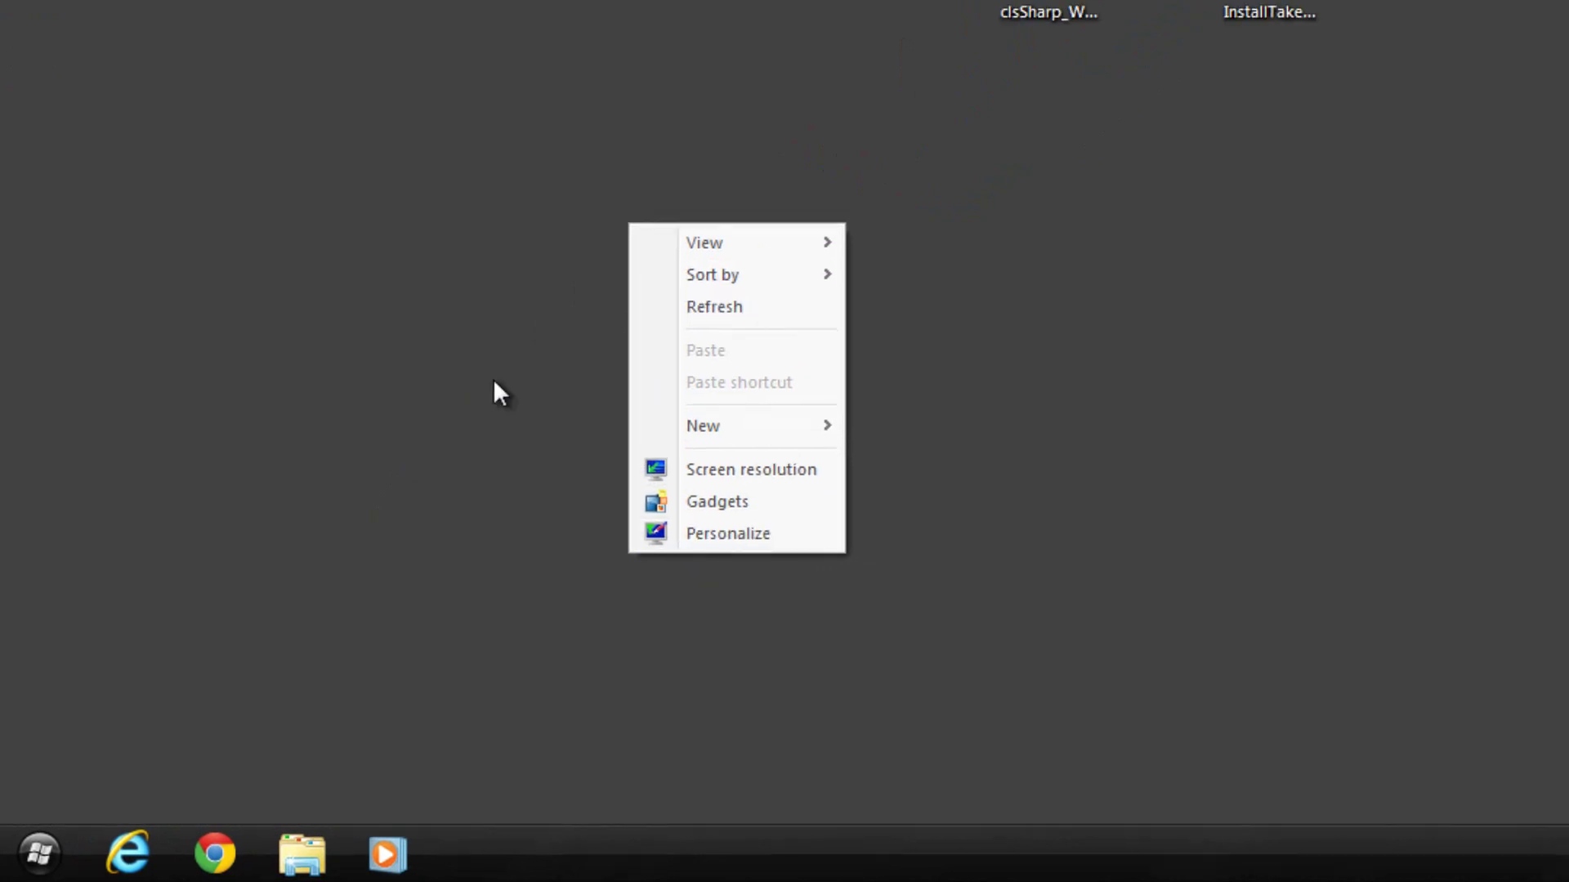
{"action": "left_click", "coordinate": [492, 379]}
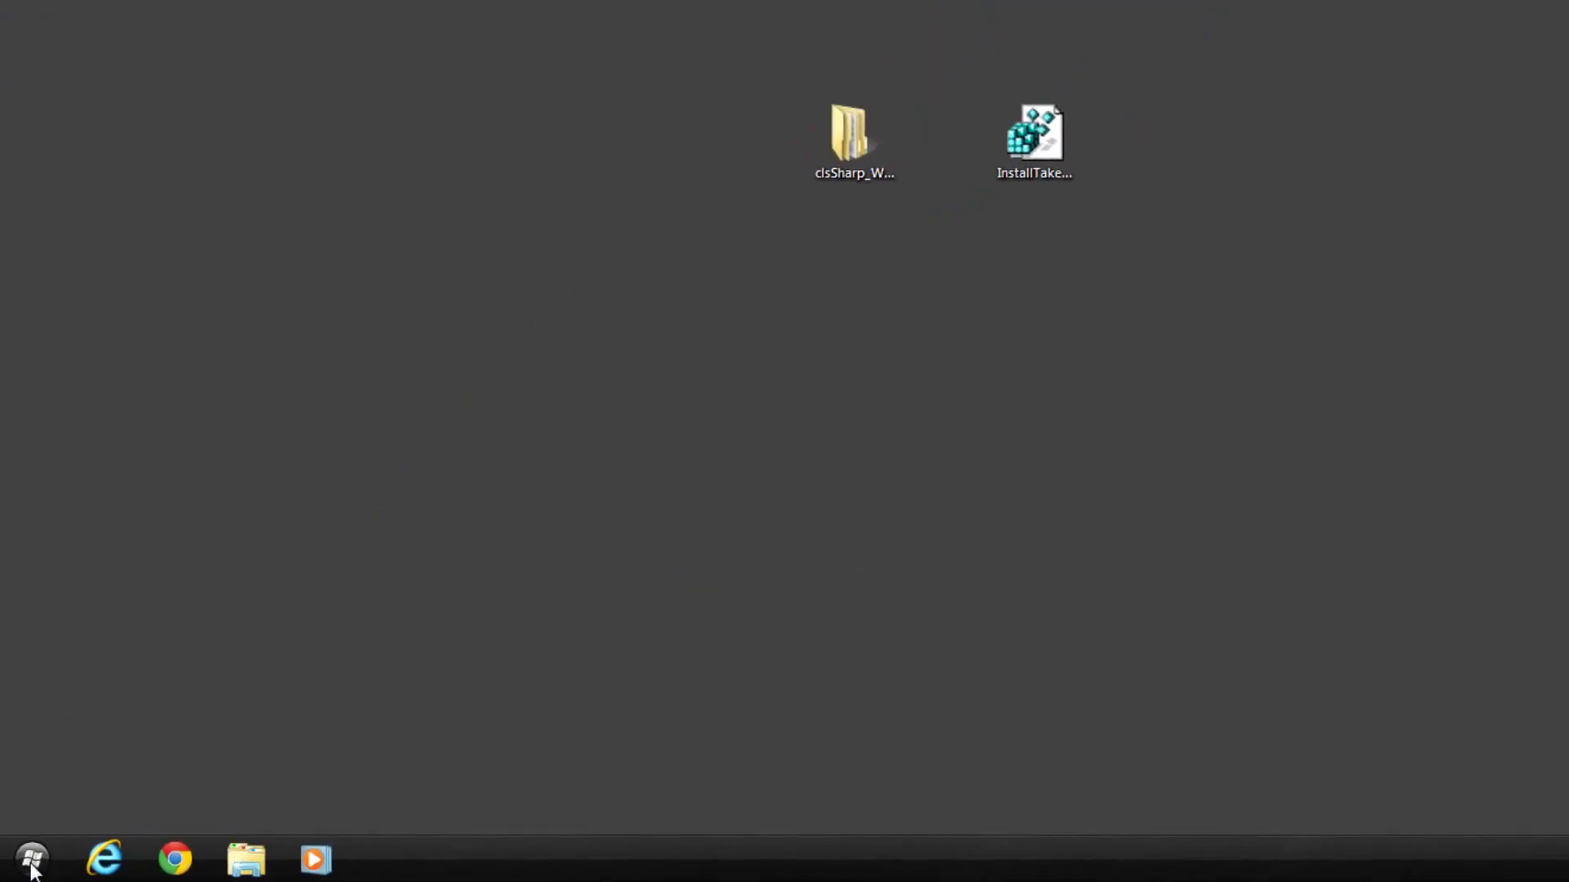
{"action": "left_click", "coordinate": [32, 859]}
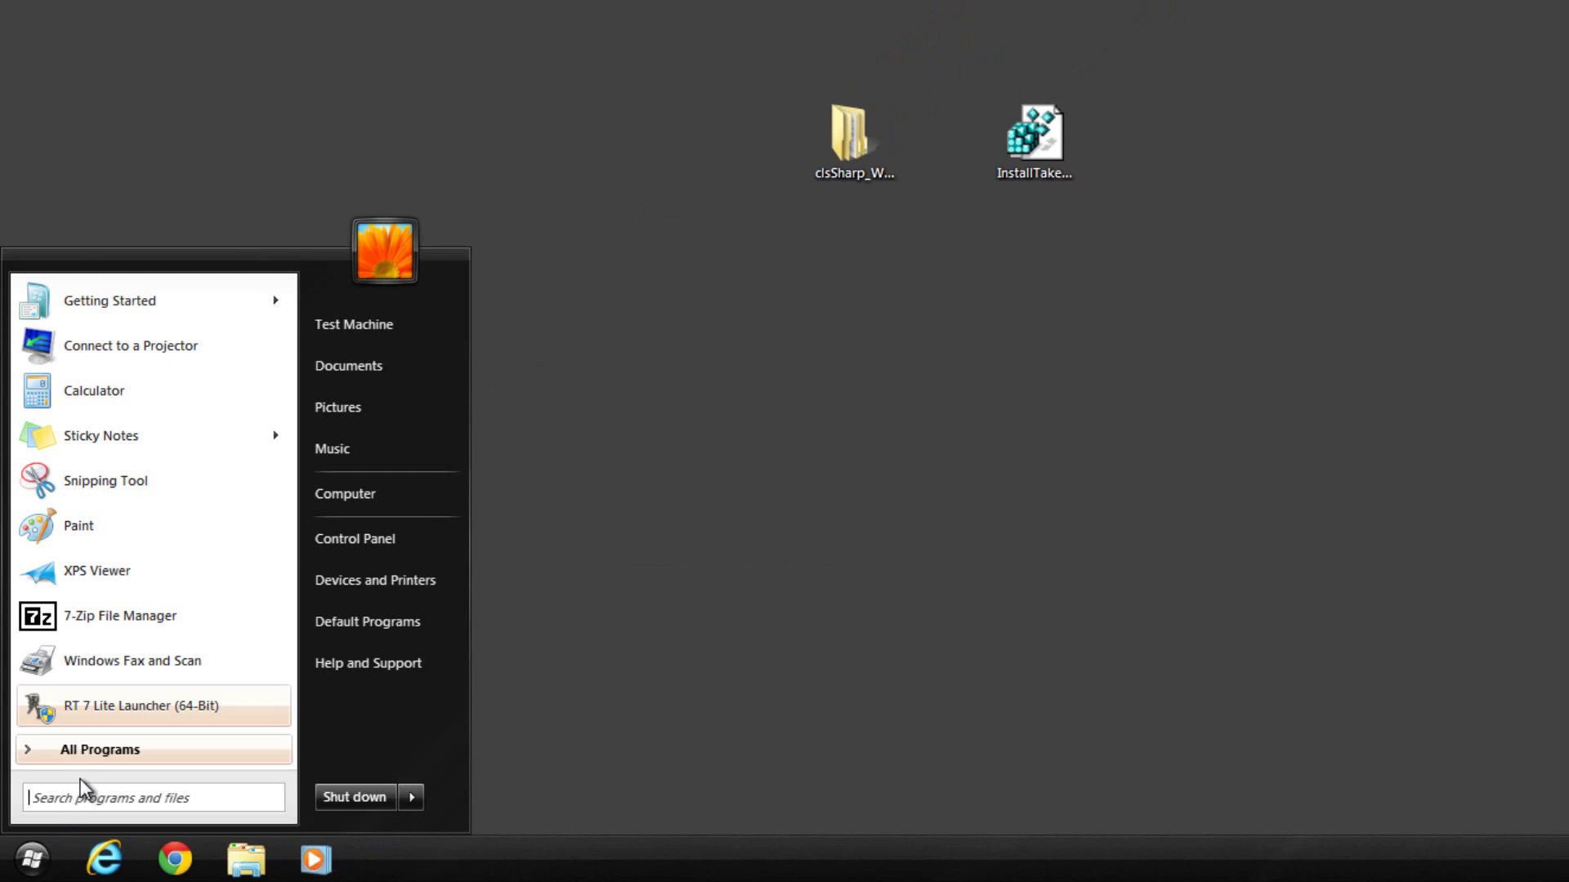
- Glance through All Programs, return to the pinned list, and open the Documents library
{"action": "left_click", "coordinate": [86, 752]}
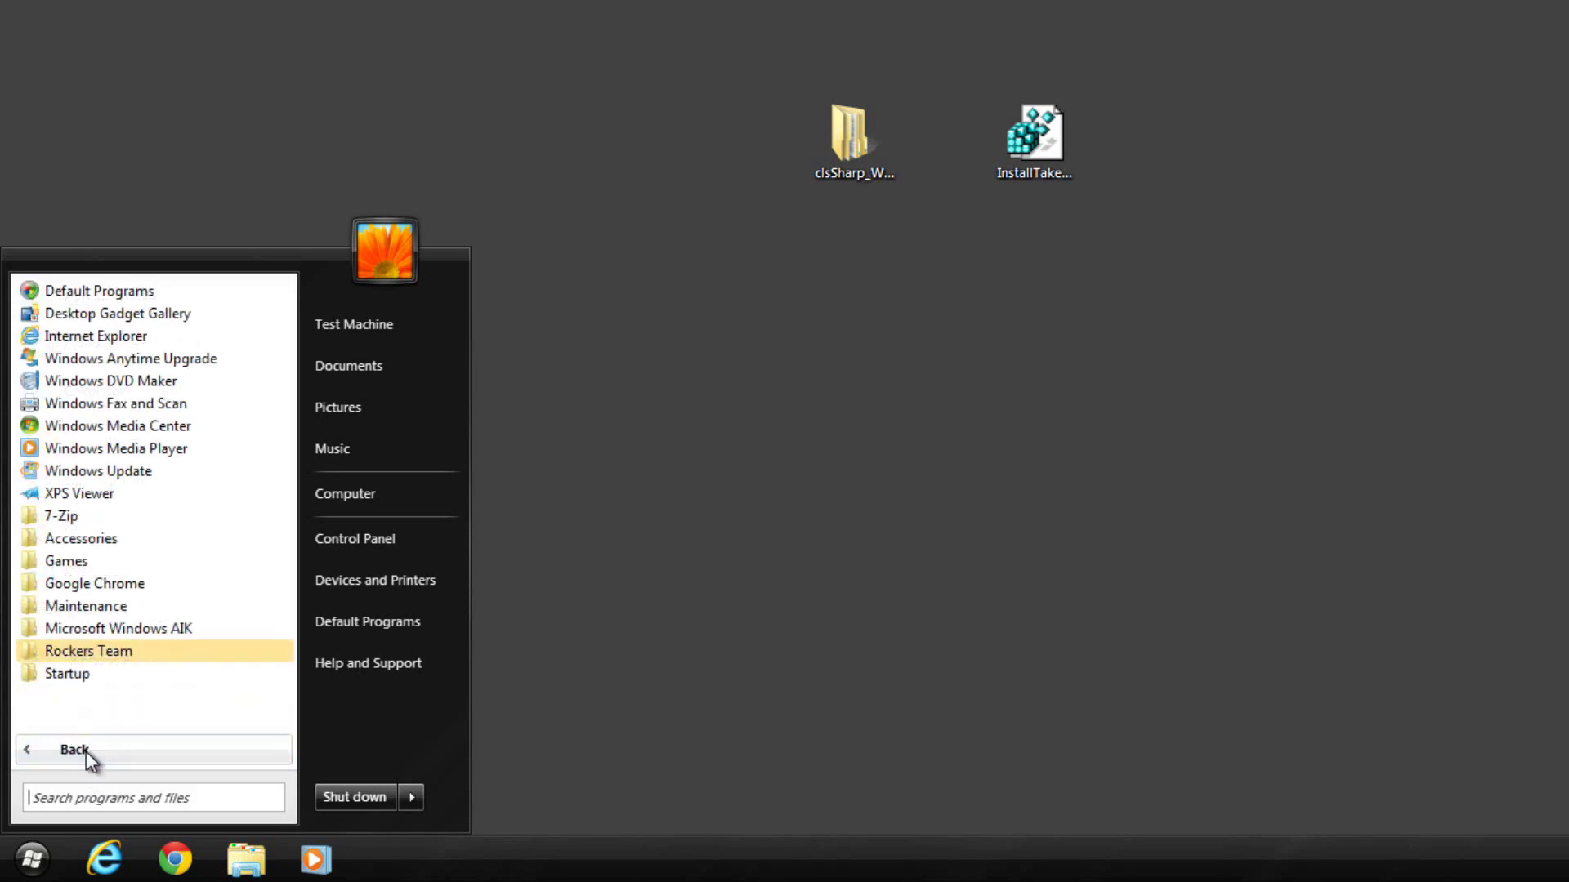
{"action": "left_click", "coordinate": [86, 751]}
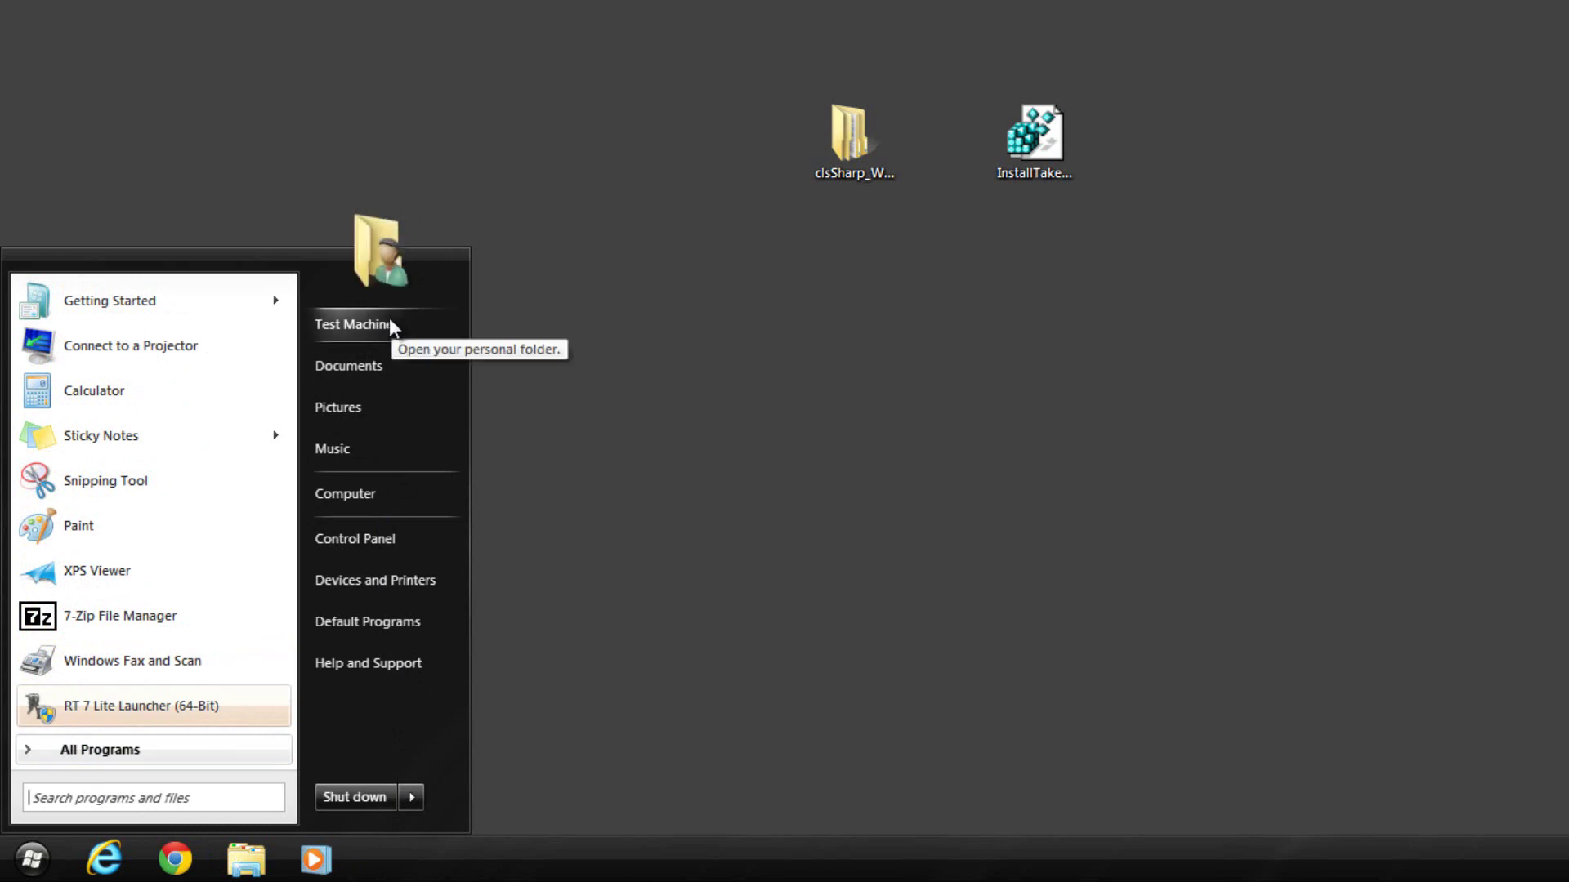
{"action": "left_click", "coordinate": [375, 370]}
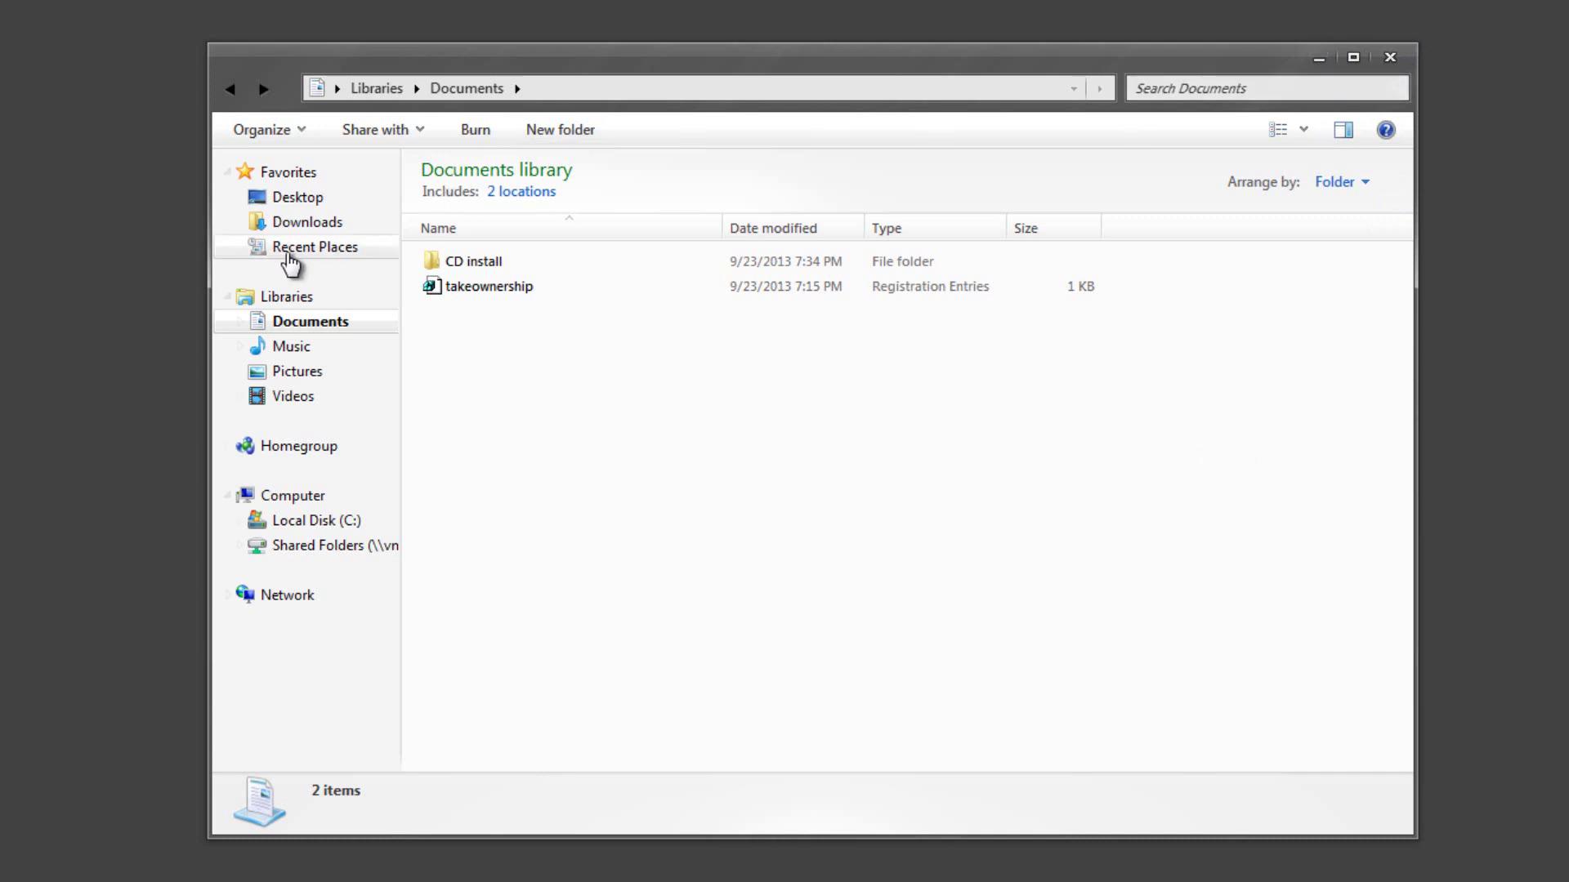
- Browse Downloads and Documents, try selecting takeownership and CD install, then show the Computer drives
{"action": "left_click", "coordinate": [290, 222]}
{"action": "left_click", "coordinate": [308, 321]}
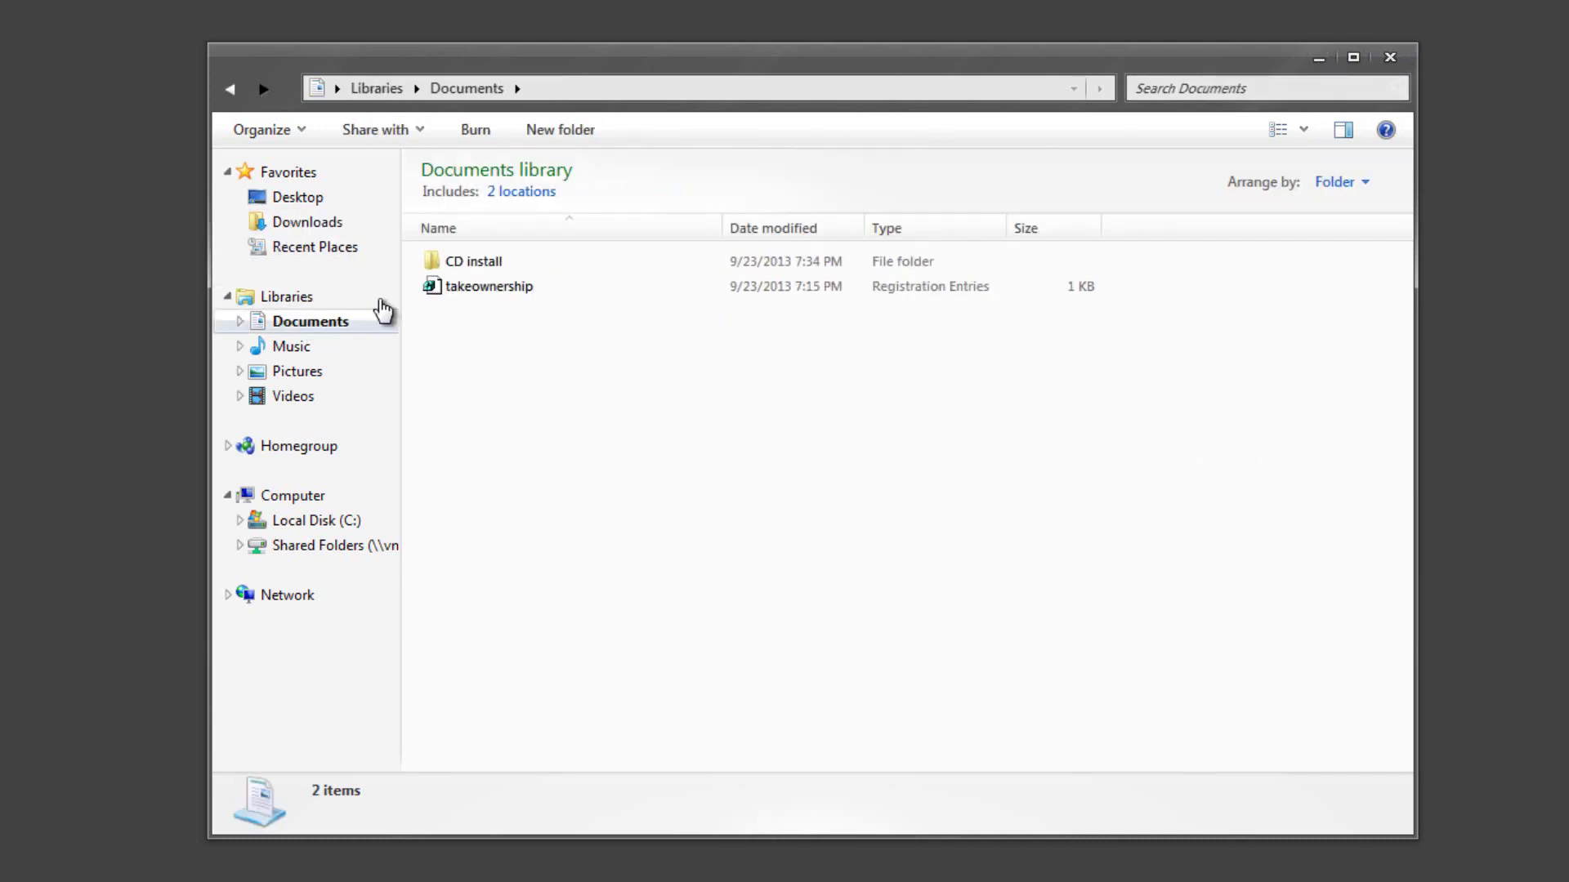
{"action": "left_click", "coordinate": [490, 292]}
{"action": "left_click", "coordinate": [498, 304]}
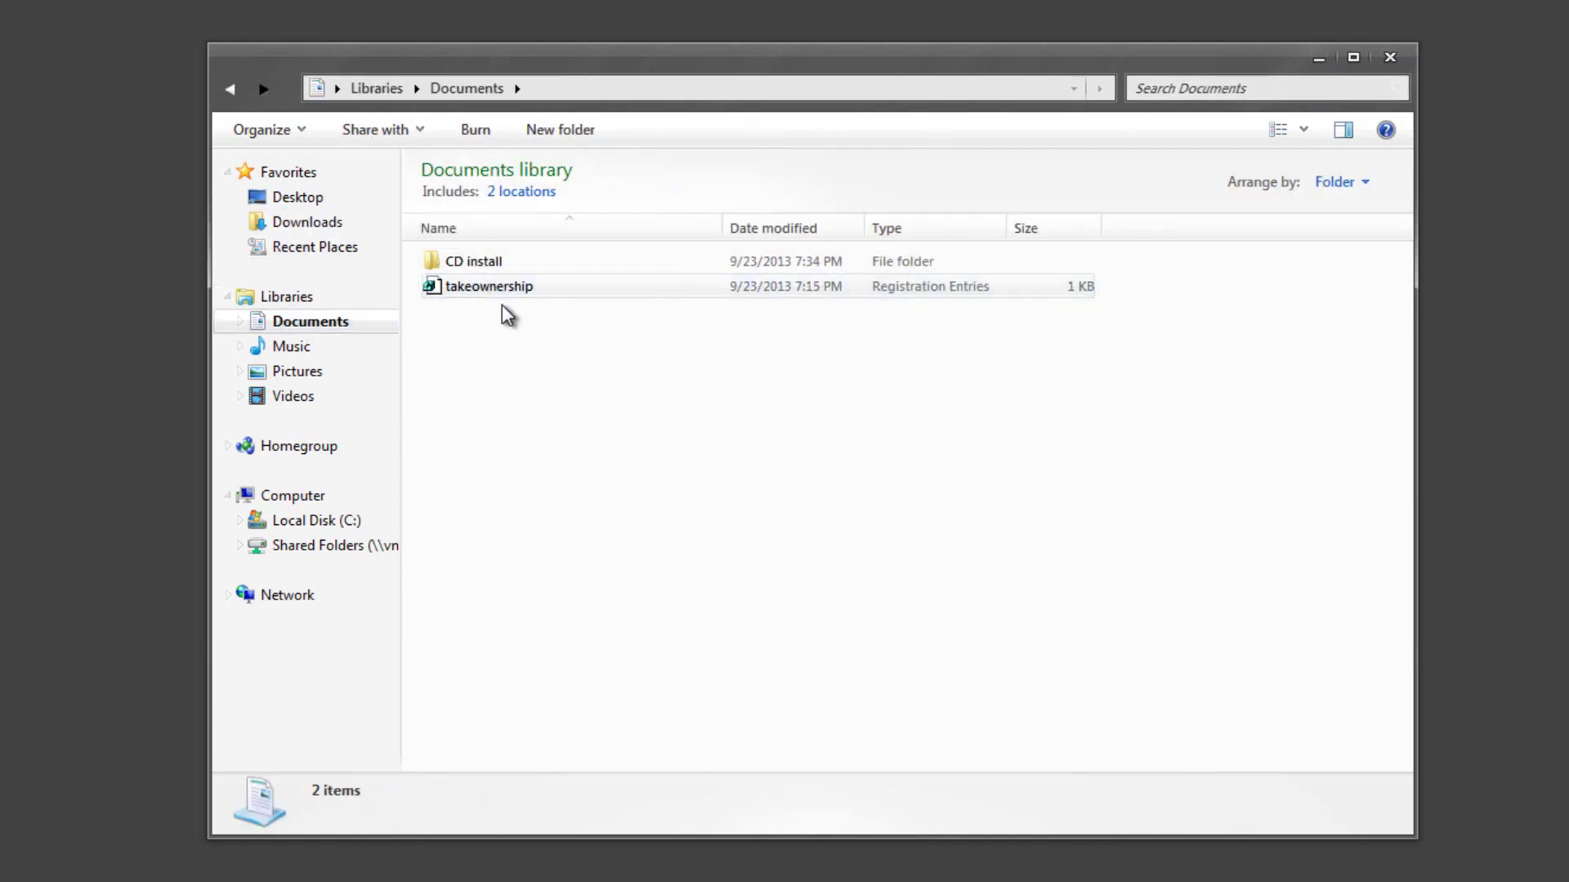
{"action": "left_click", "coordinate": [491, 263]}
{"action": "left_click", "coordinate": [532, 347]}
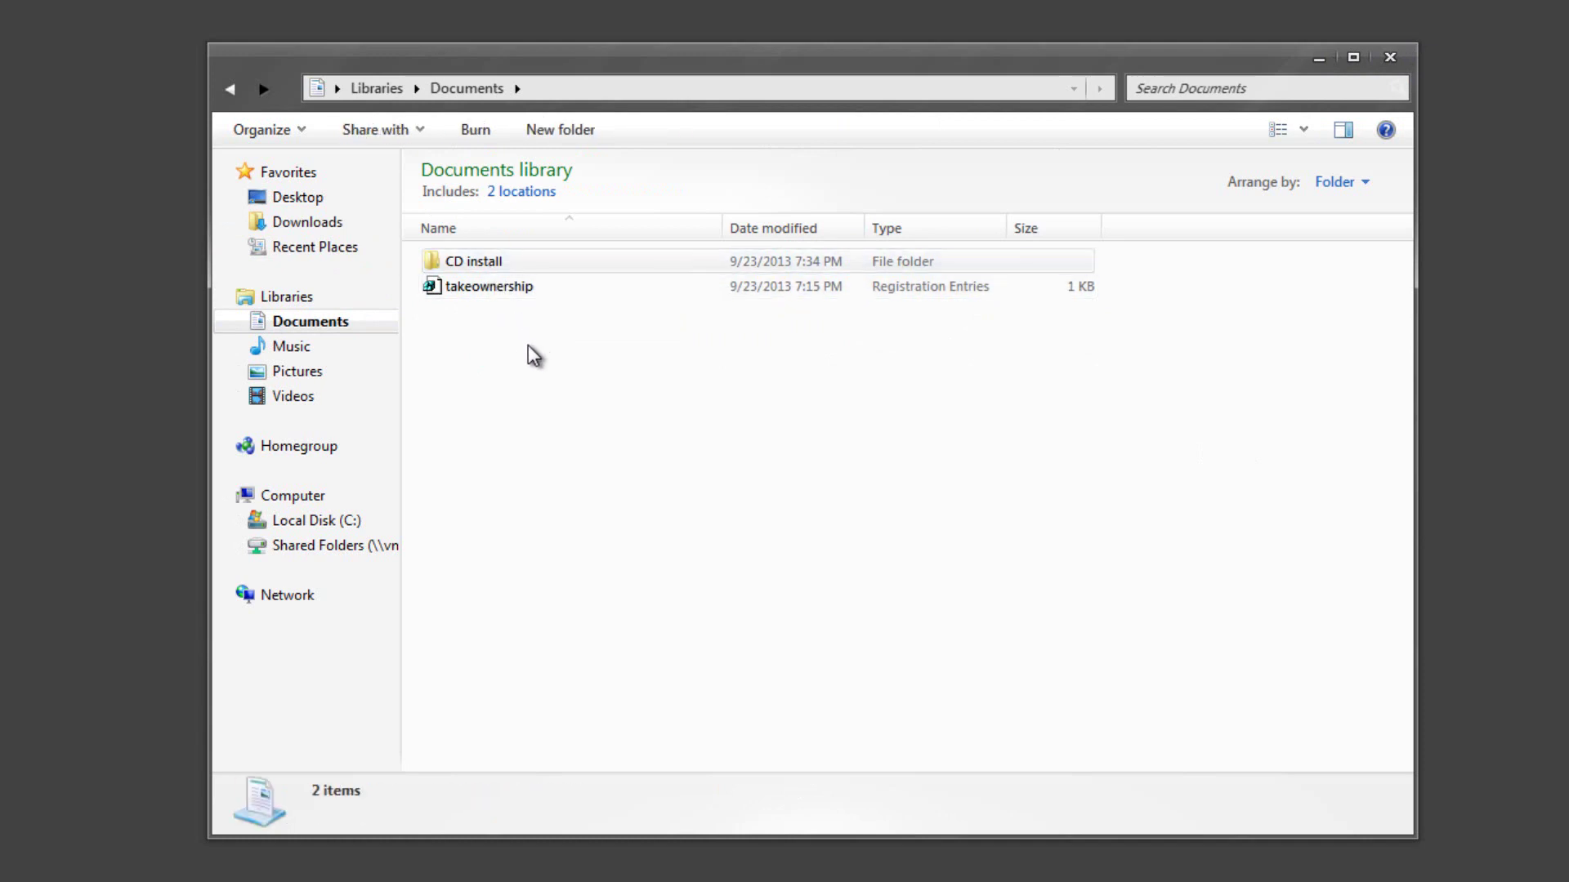
{"action": "left_click", "coordinate": [290, 495]}
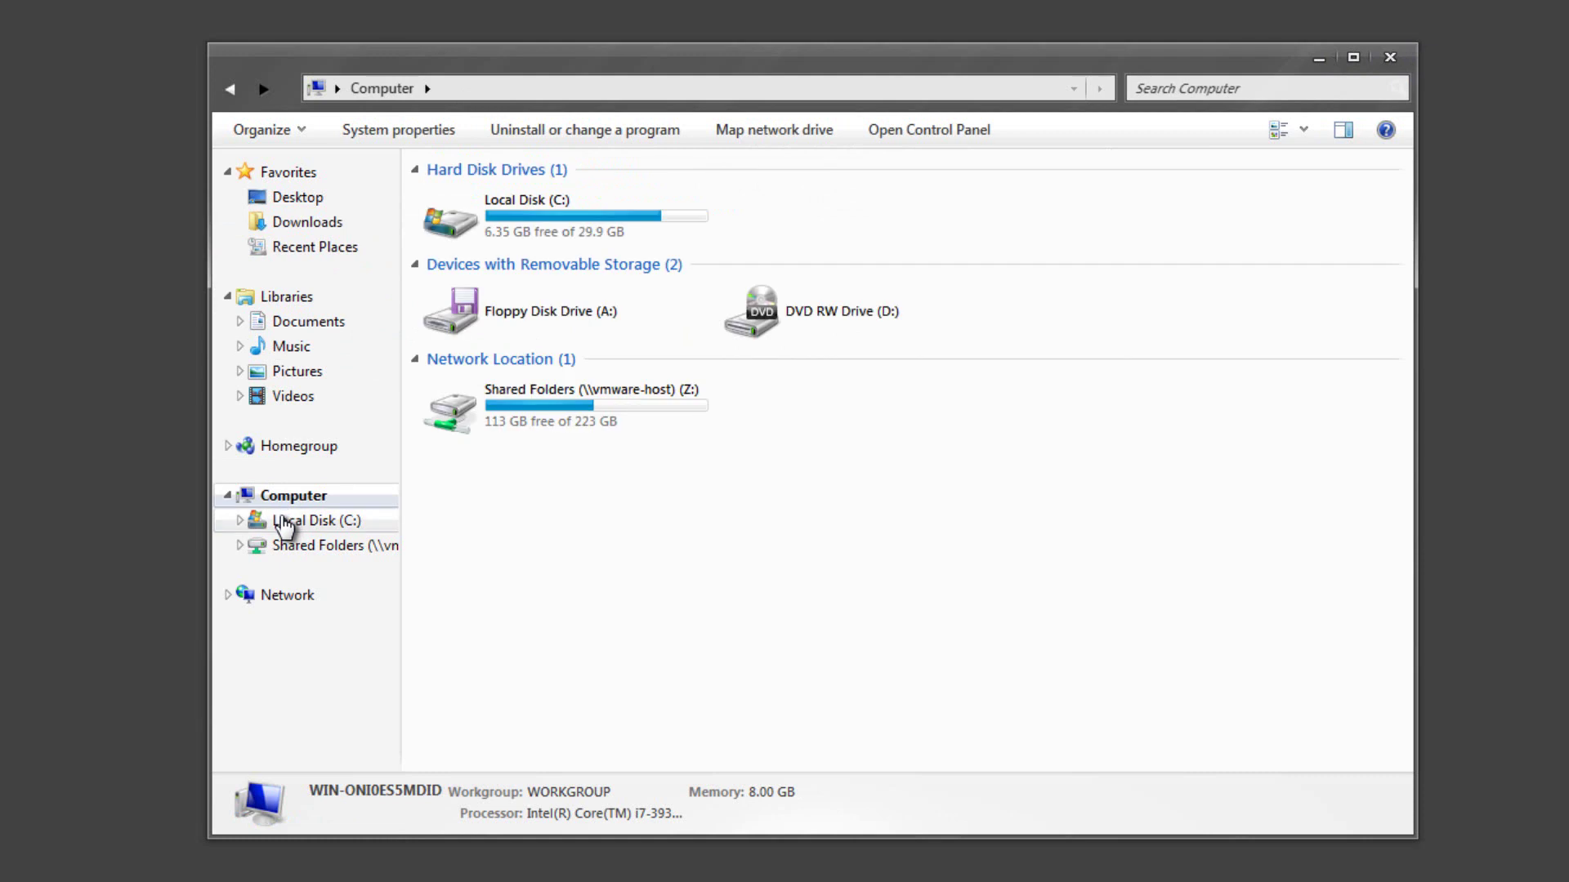